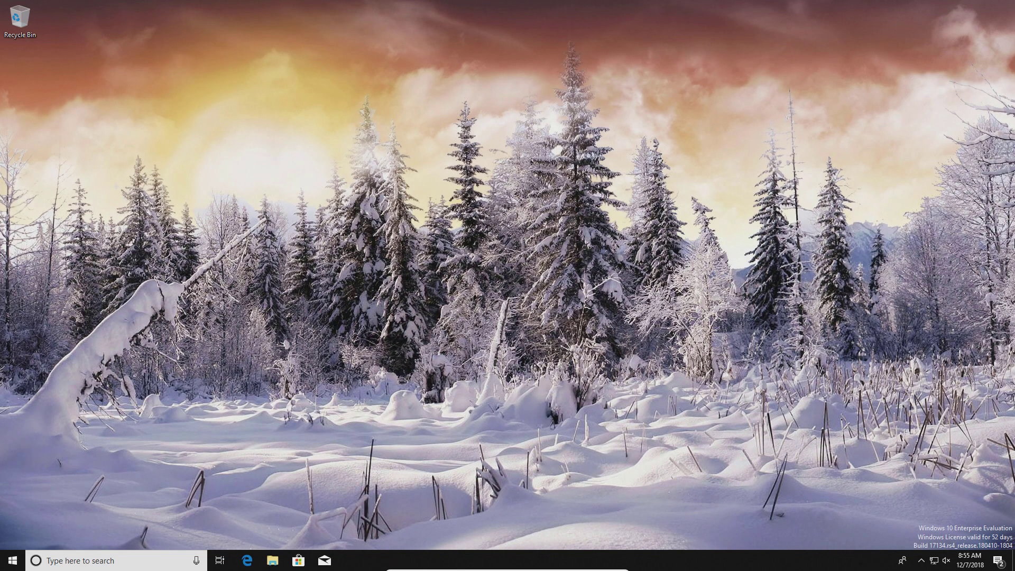
Search Windows for "control panel" and open the Control Panel desktop app
left_click(12, 560)
left_click(91, 564)
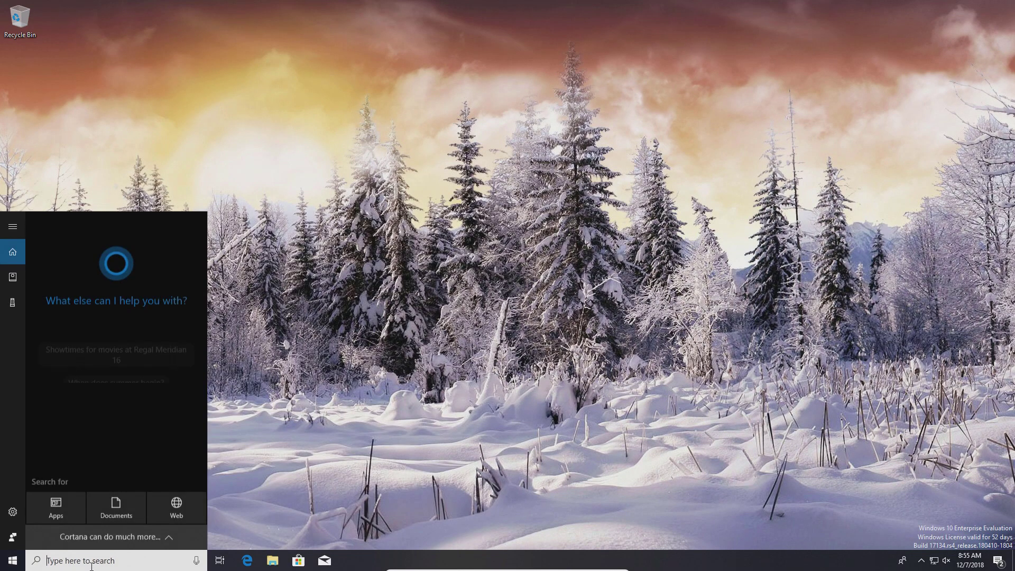
type("control panel")
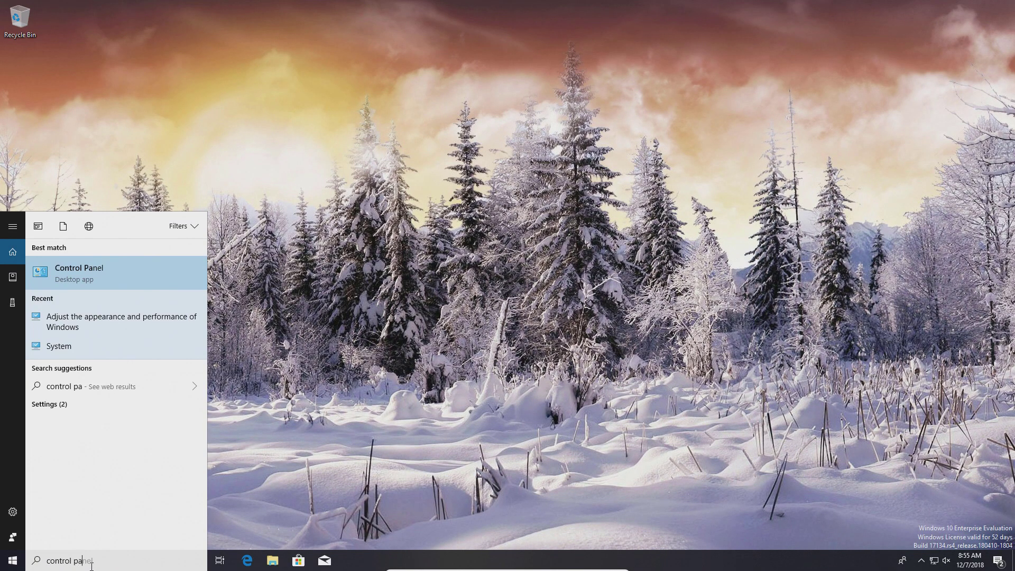
left_click(81, 272)
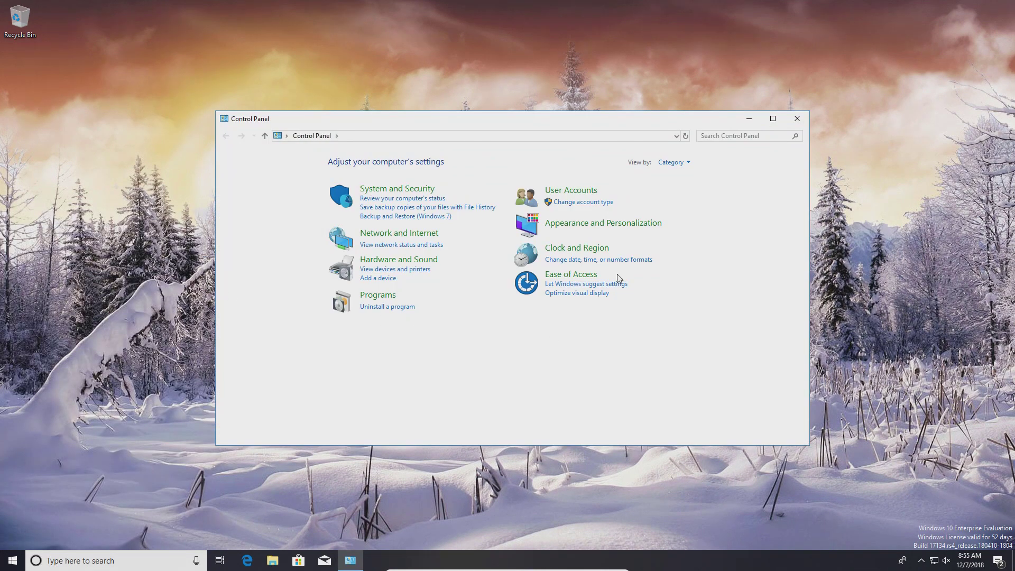
Search Control Panel for "performance" and open the setting for adjusting the appearance and performance of Windows
left_click(721, 136)
type("perfor")
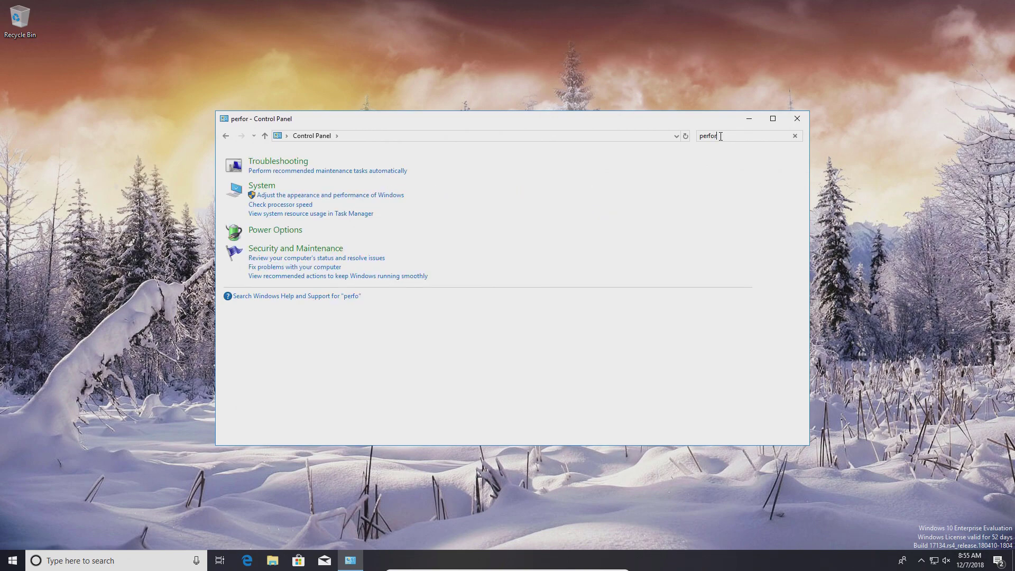
type("mance")
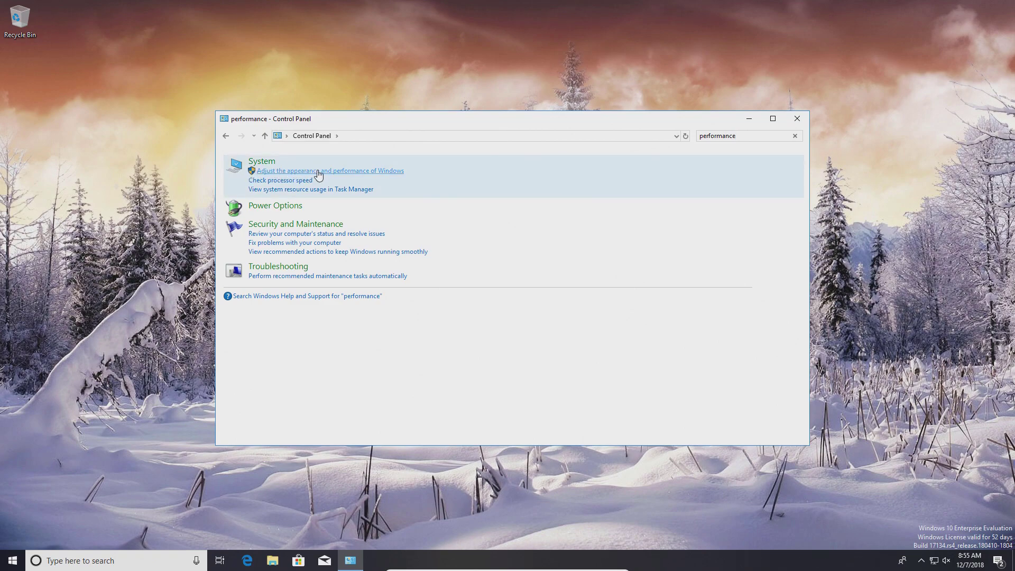
left_click(363, 171)
Accept custom visual effects with only "Smooth edges of screen fonts" enabled, and close Control Panel
left_click_drag(211, 106, 448, 86)
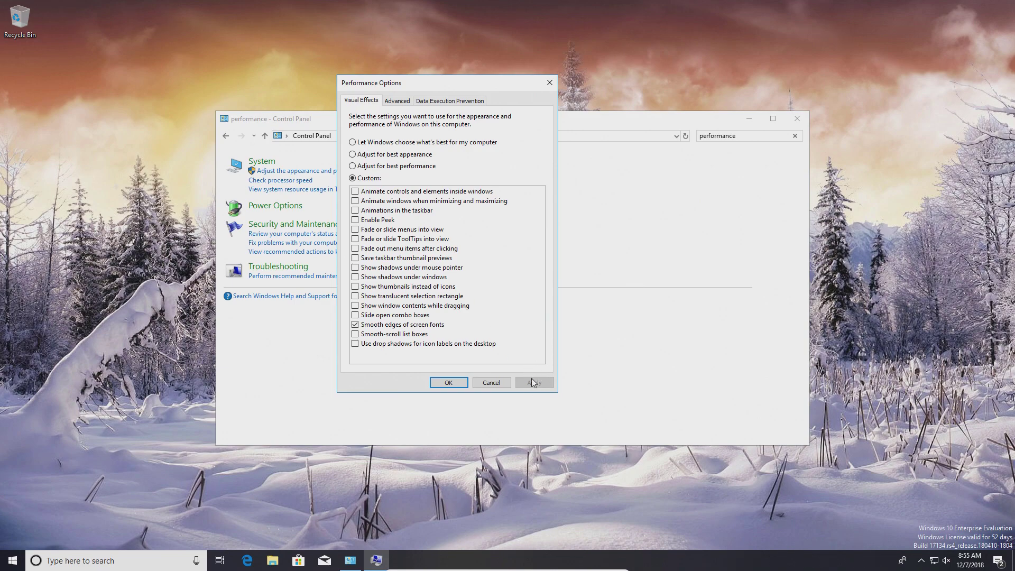
left_click(448, 383)
left_click(798, 120)
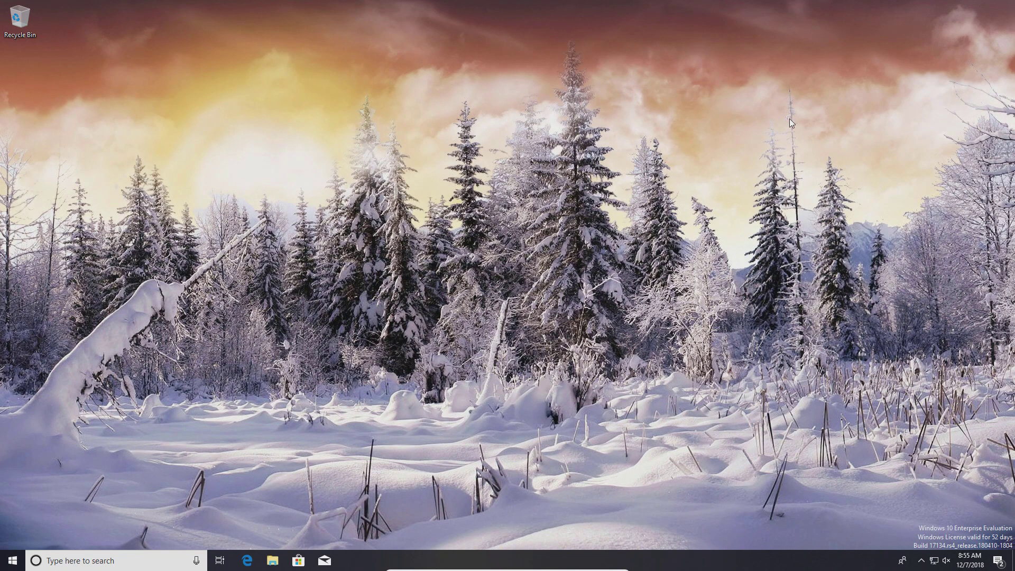
Turn off Transparency effects in the desktop's color personalization settings and close Settings
right_click(495, 166)
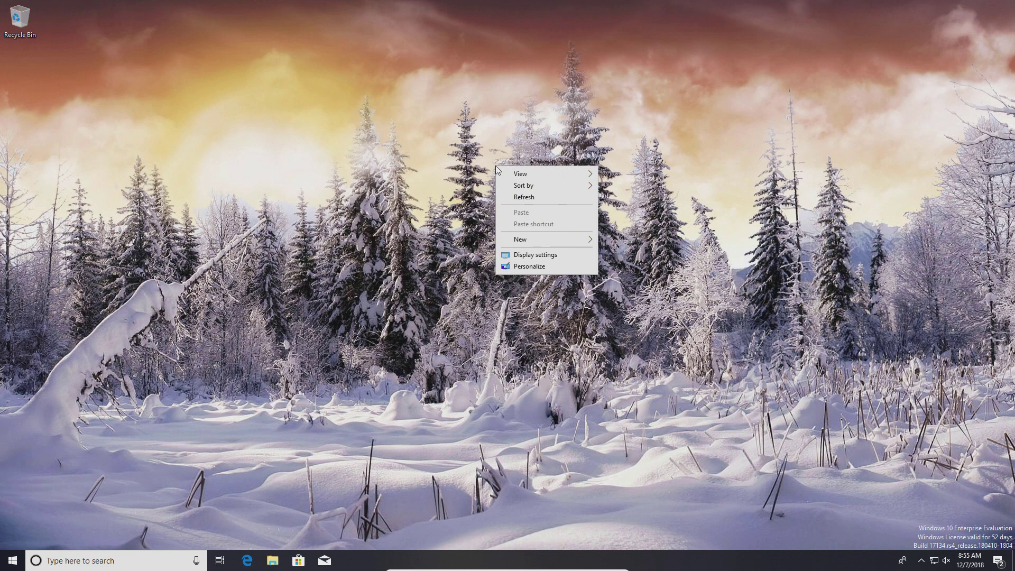
left_click(525, 267)
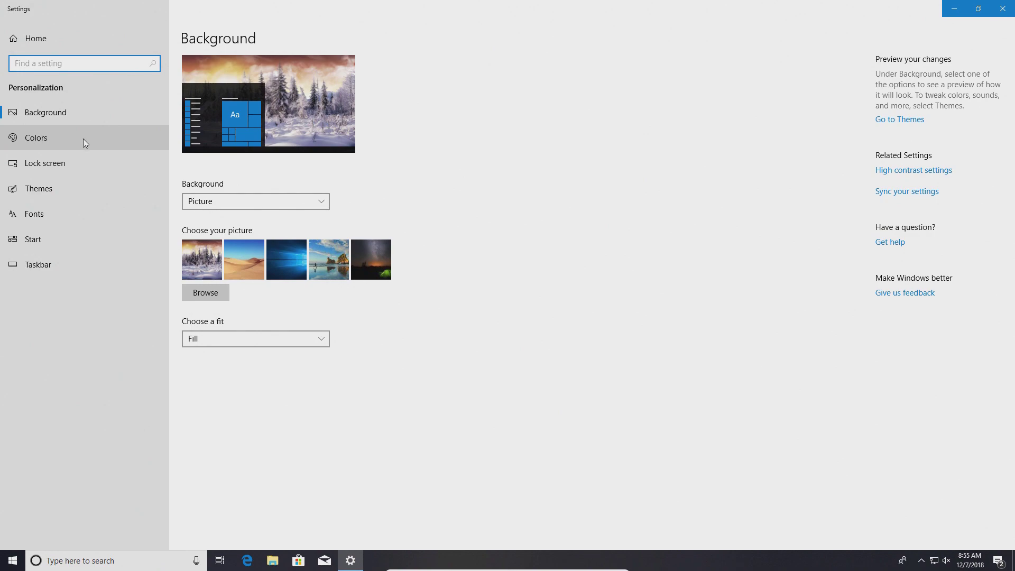
left_click(46, 136)
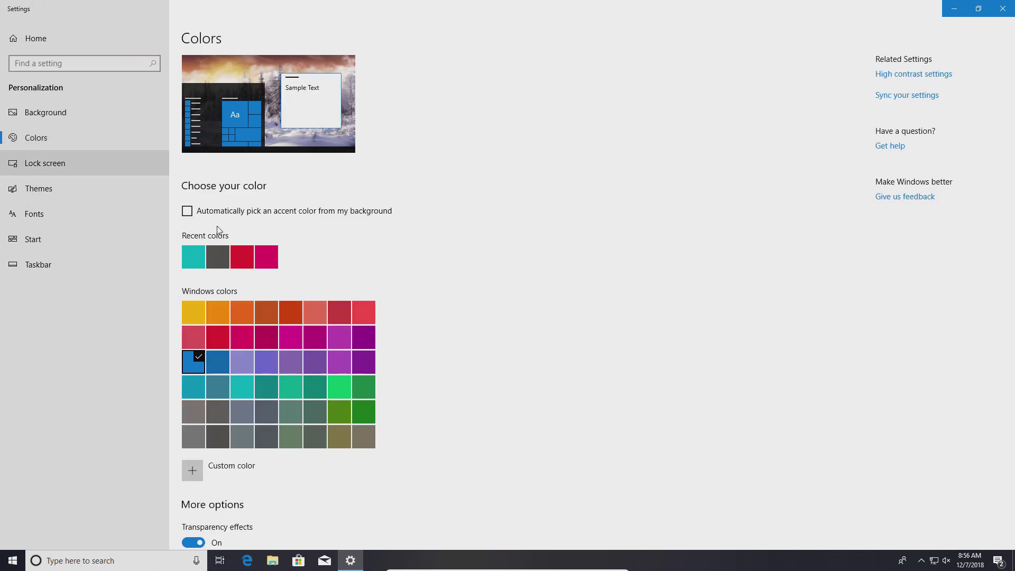
scroll(406, 274, "down", 3)
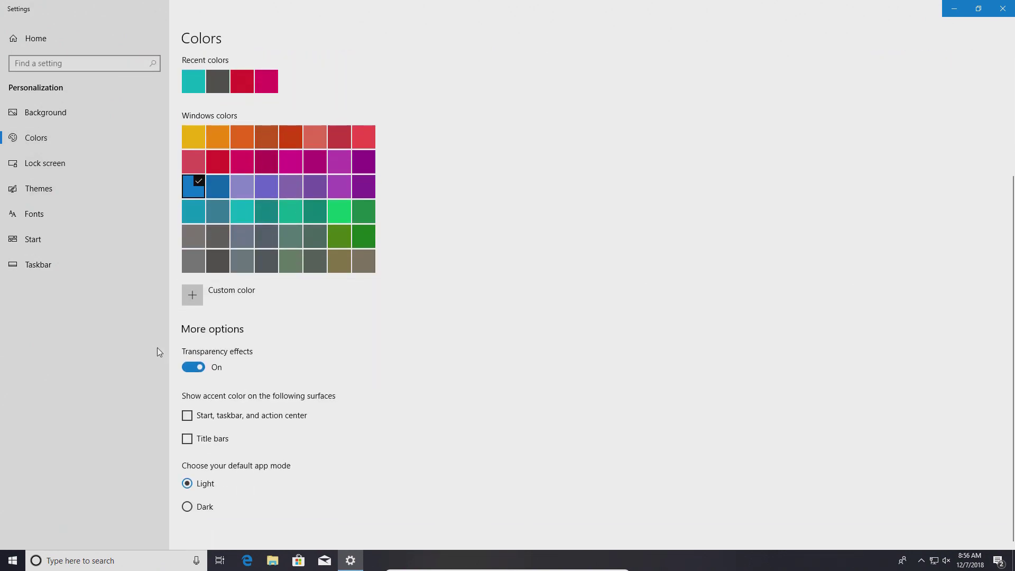
left_click(195, 369)
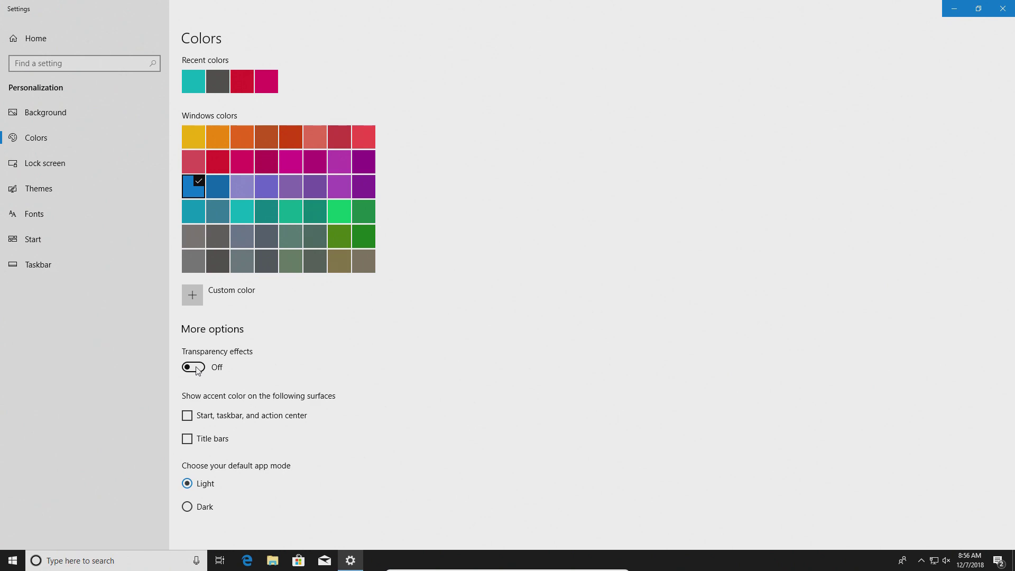
left_click(1002, 8)
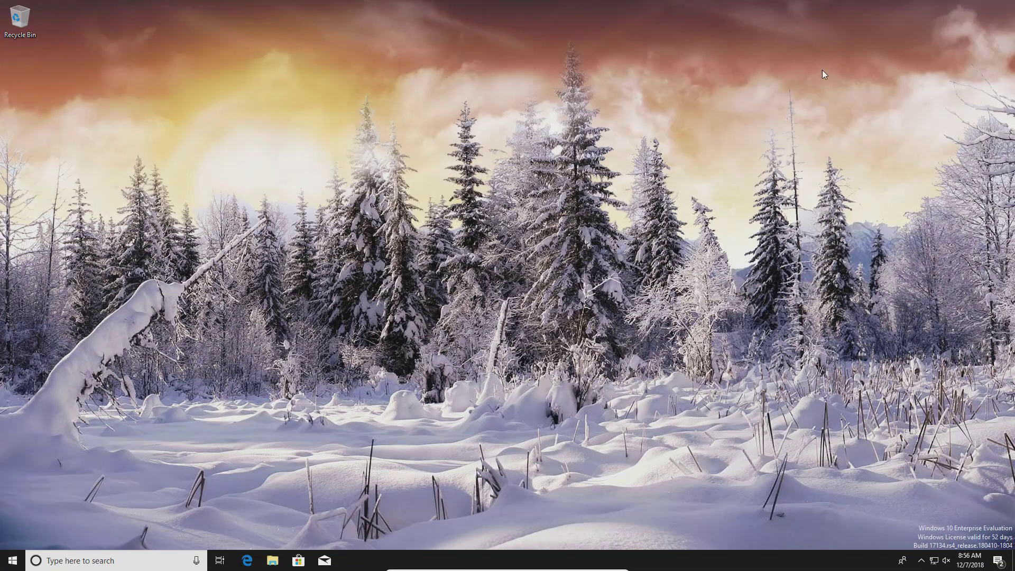
Search Windows for "settings" and open the Background apps page of the privacy settings
left_click(16, 564)
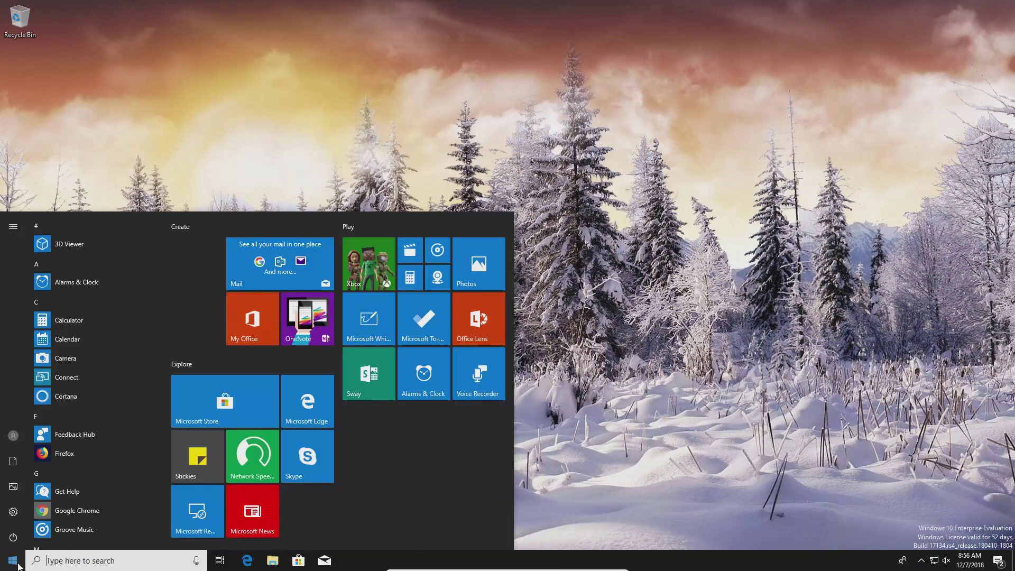
left_click(64, 561)
type("settings")
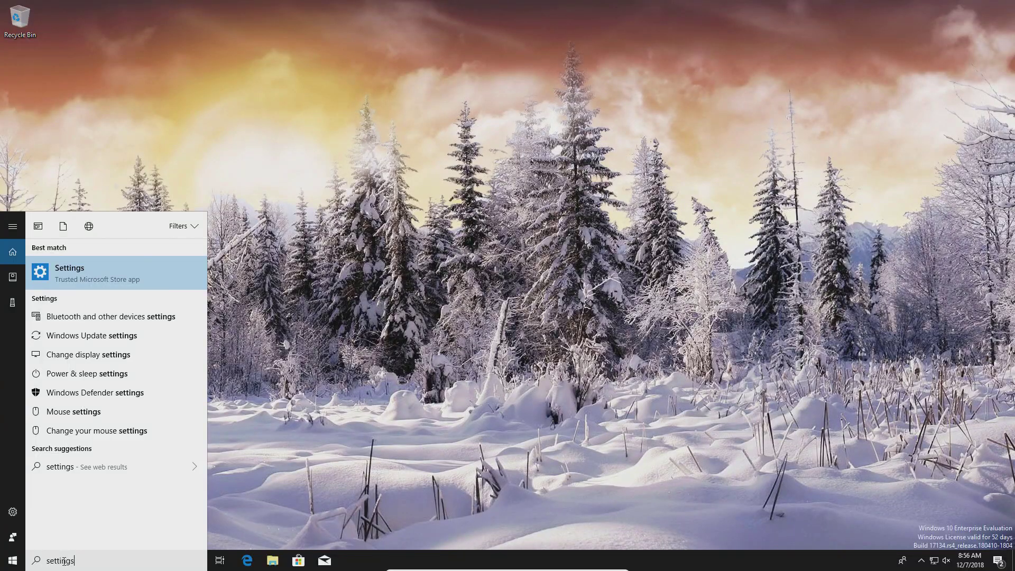
left_click(87, 275)
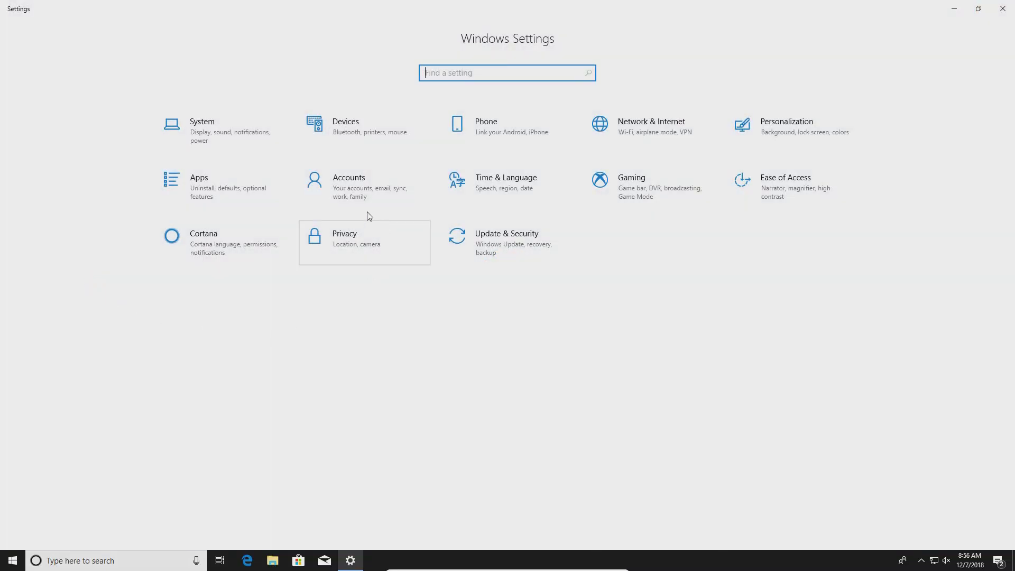
left_click(353, 249)
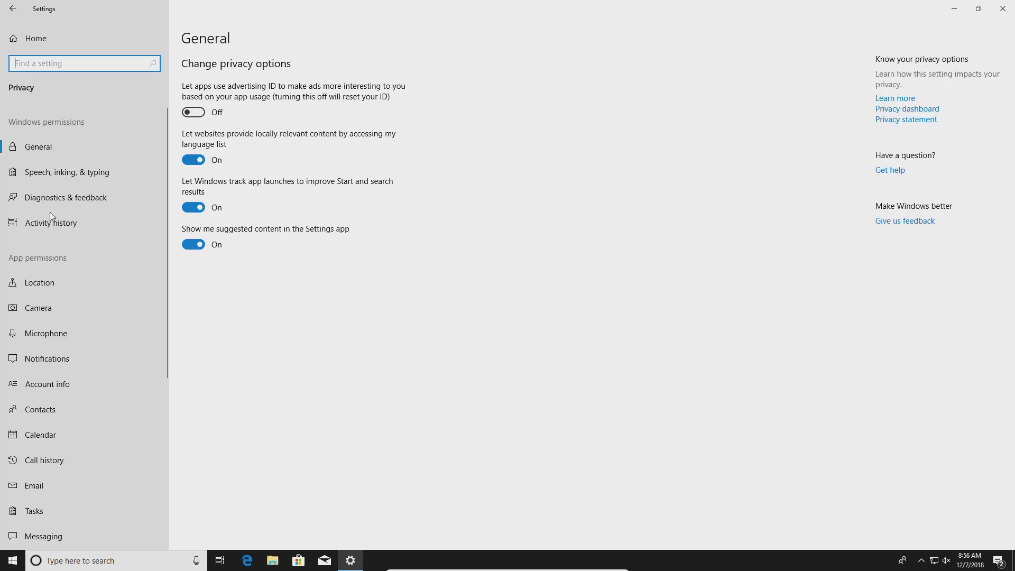
scroll(72, 274, "down", 10)
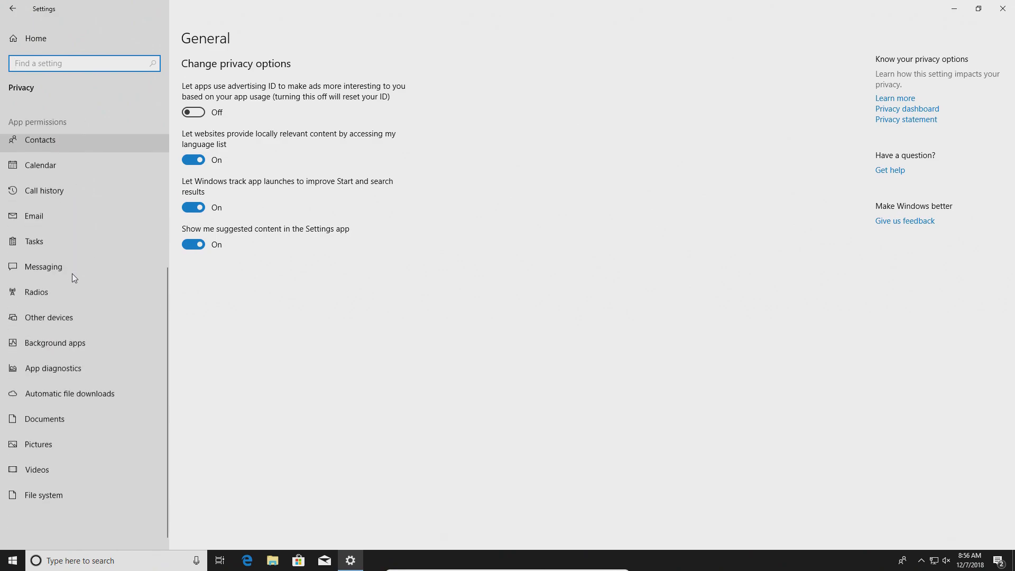
left_click(42, 347)
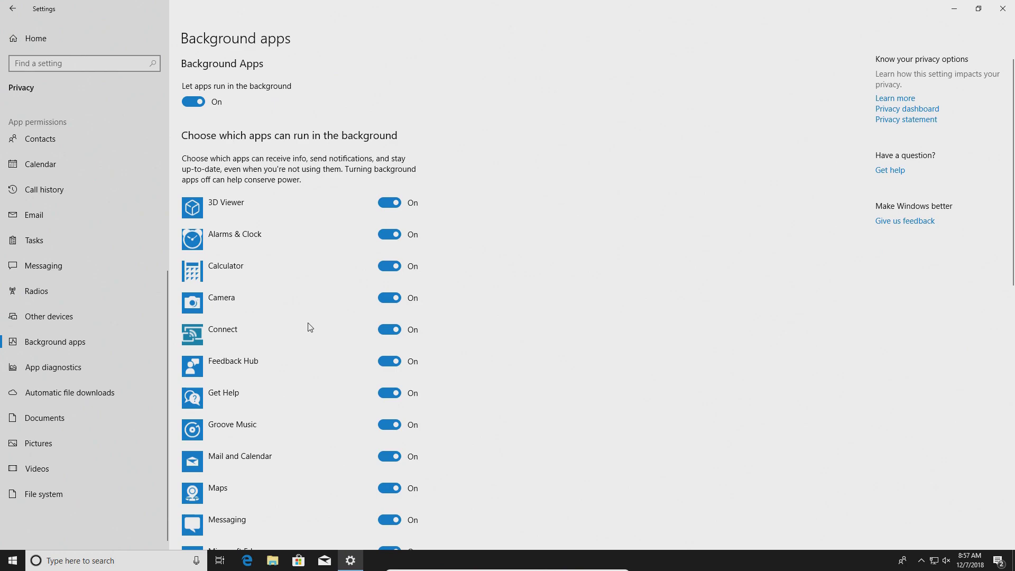
Stop 3D Viewer, Alarms & Clock, Calculator, Camera, Connect, Feedback Hub, Get Help, Groove Music, and Mail and Calendar from running in the background
scroll(310, 327, "down", 10)
scroll(308, 326, "up", 11)
left_click(389, 203)
left_click(389, 235)
left_click(390, 267)
left_click(389, 298)
left_click(389, 330)
left_click(389, 361)
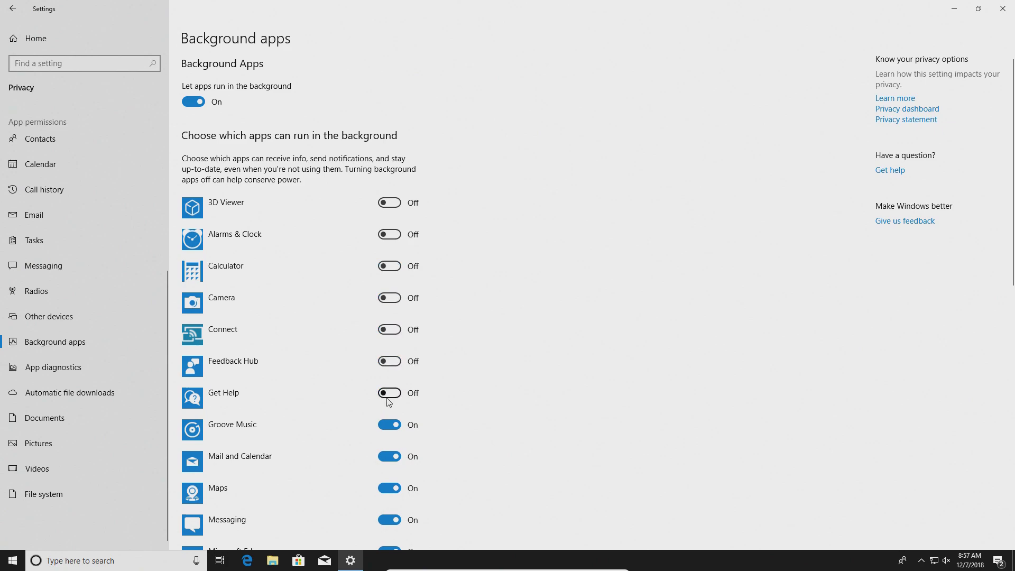
left_click(391, 427)
Turn off background running for Xbox, Weather, Voice Recorder, Tips, Sticky Notes, Skype, Settings, Print 3D, People and Paint 3D
scroll(341, 391, "down", 10)
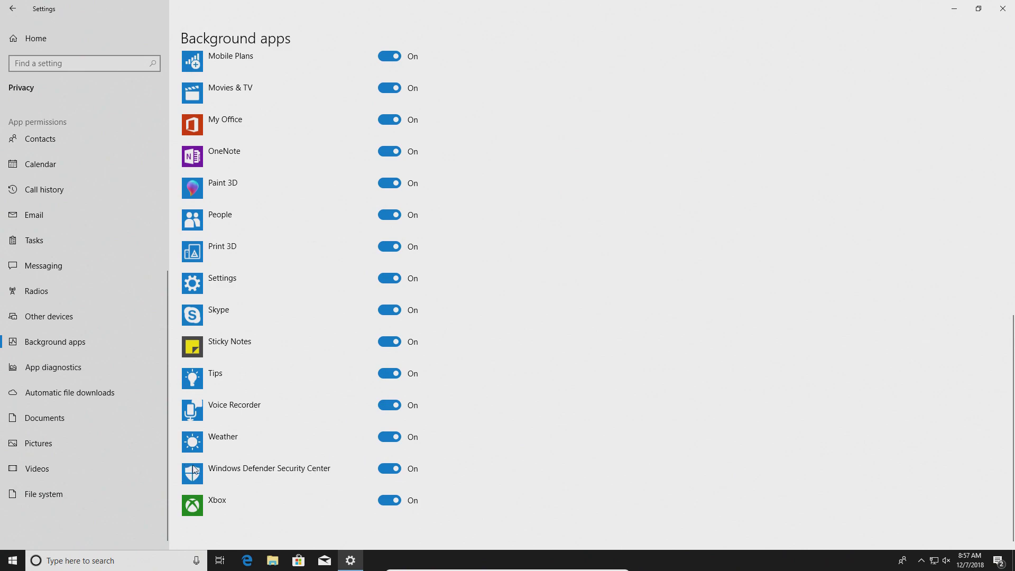
left_click(388, 500)
left_click(391, 434)
left_click(391, 405)
left_click(391, 373)
left_click(397, 342)
left_click(396, 310)
left_click(395, 278)
left_click(395, 247)
left_click(391, 214)
left_click(391, 183)
Turn off background running for OneNote, My Office, Movies & TV, Mobile Plans, Microsoft Store, Solitaire Collection, Photos, Edge, Messaging and Maps
scroll(363, 242, "up", 5)
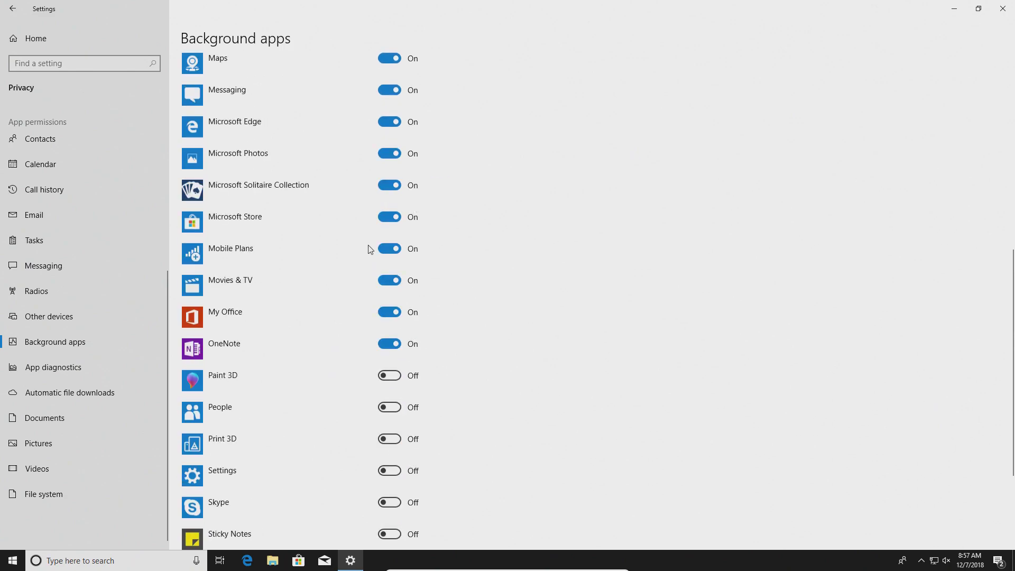
left_click(394, 400)
left_click(394, 369)
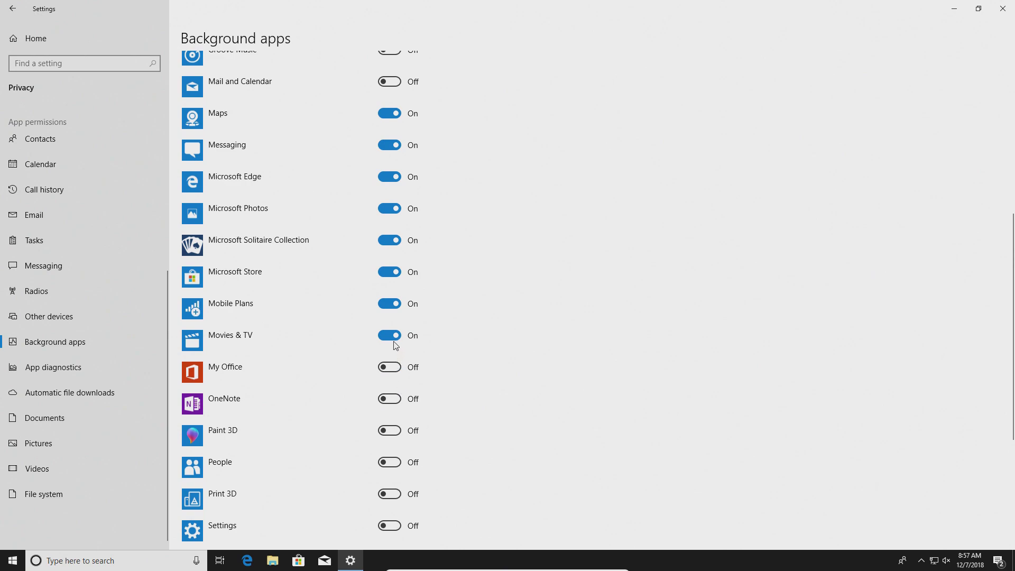
left_click(394, 304)
left_click(394, 272)
left_click(394, 250)
left_click(392, 215)
left_click(390, 187)
left_click(392, 146)
left_click(391, 114)
scroll(344, 280, "up", 8)
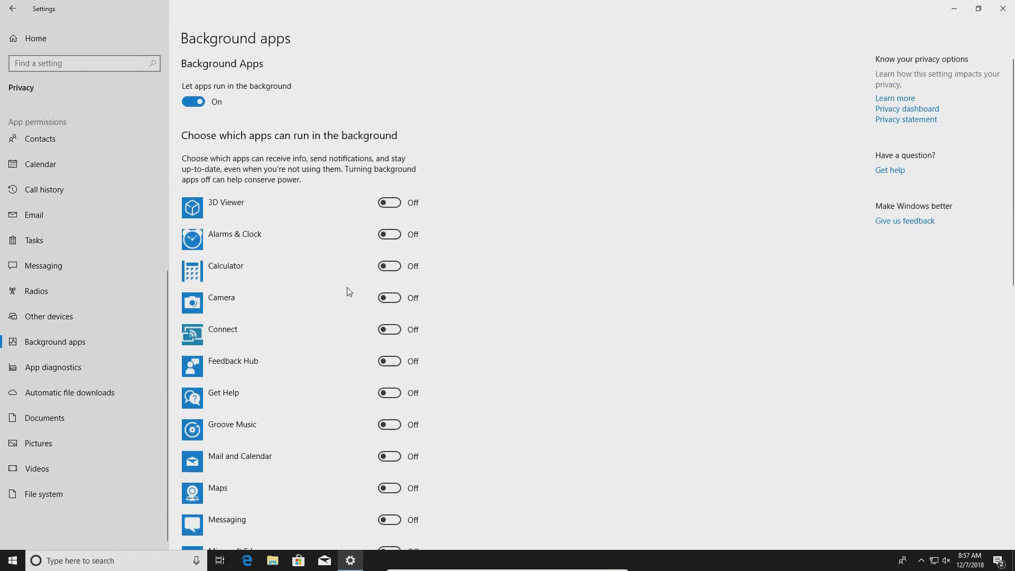
scroll(349, 292, "down", 6)
Disable Windows collecting activities from this PC in Activity history, and open the Diagnostics & feedback privacy settings
scroll(94, 277, "up", 3)
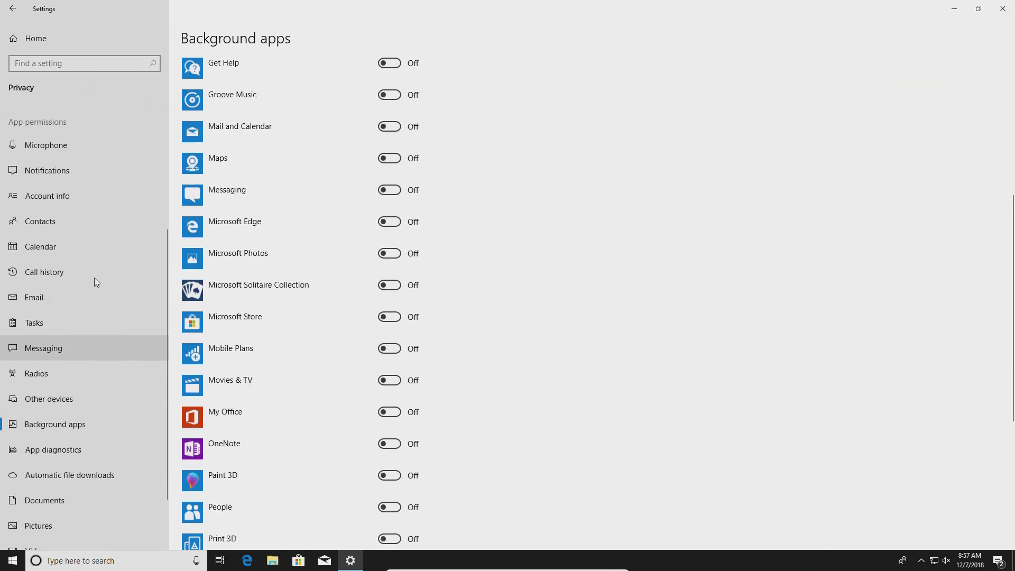
scroll(94, 278, "up", 3)
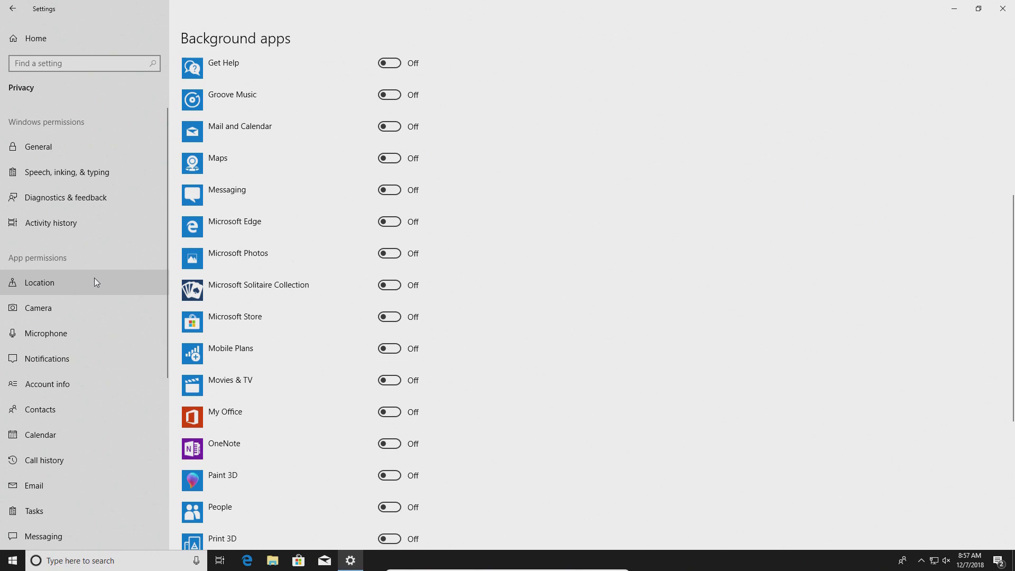
left_click(62, 222)
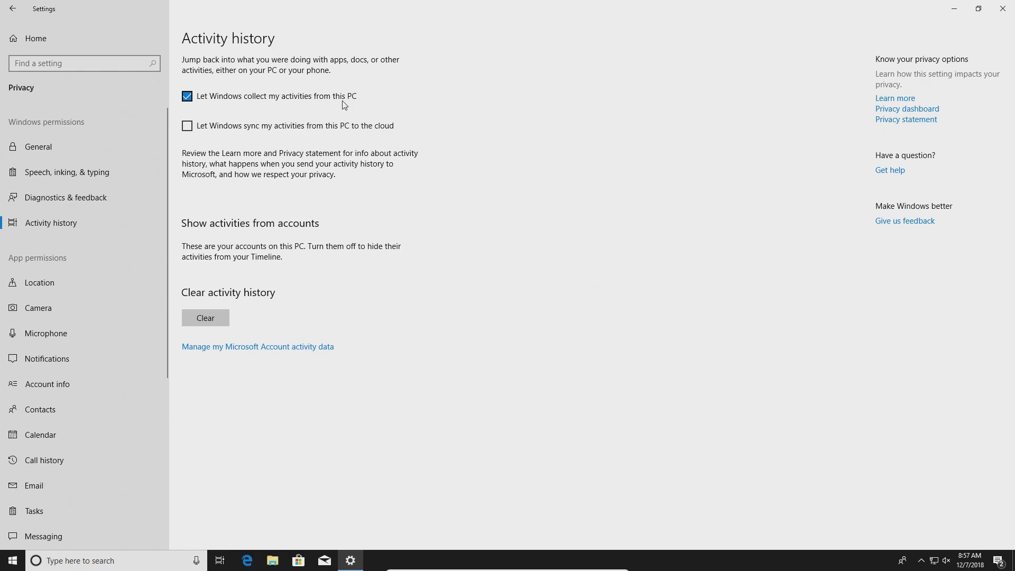
left_click(188, 97)
left_click(52, 198)
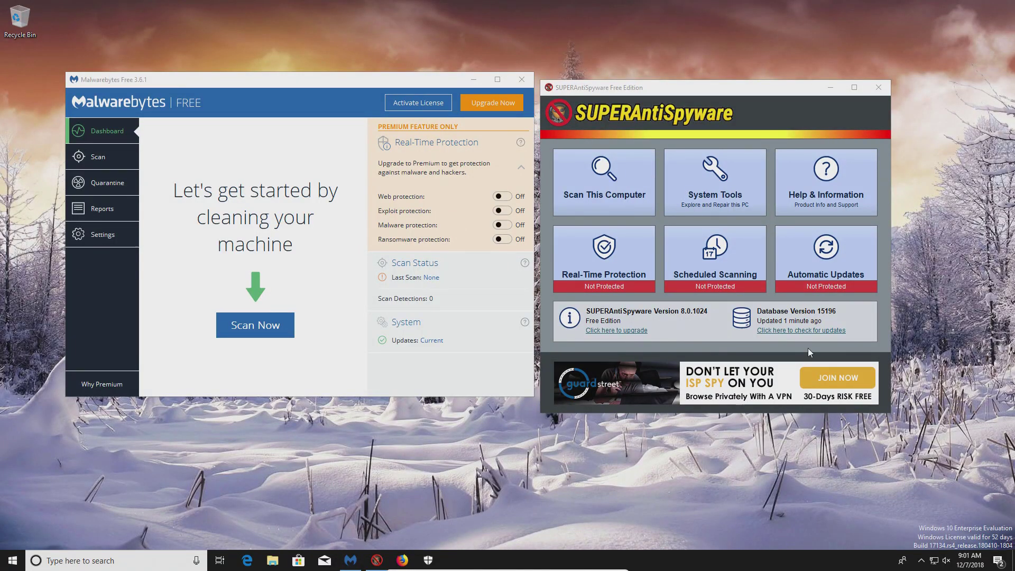
Minimize SUPERAntiSpyware and turn on "Scan for rootkits" in the Malwarebytes protection settings
left_click(831, 87)
left_click_drag(351, 86, 570, 87)
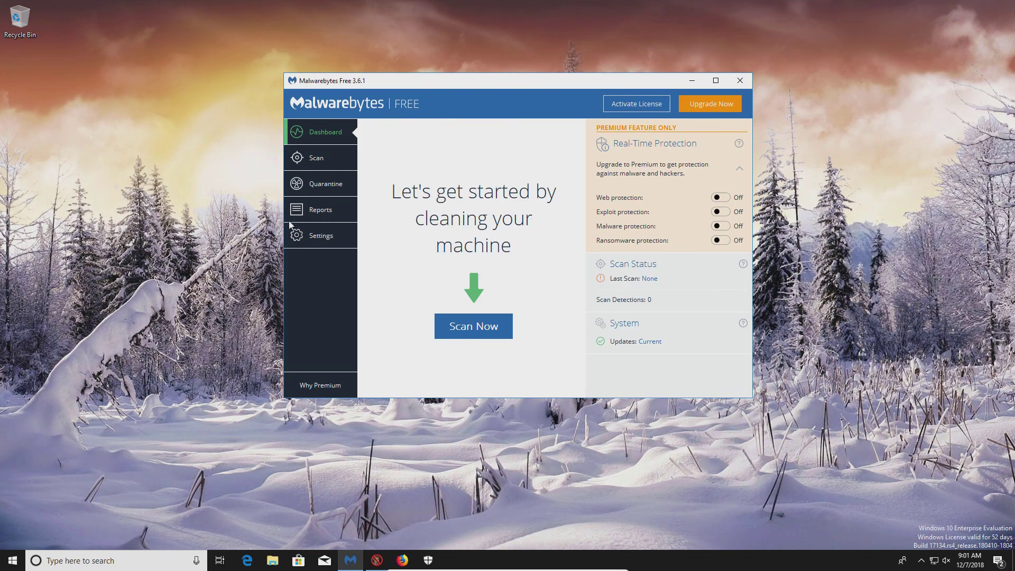
left_click(329, 240)
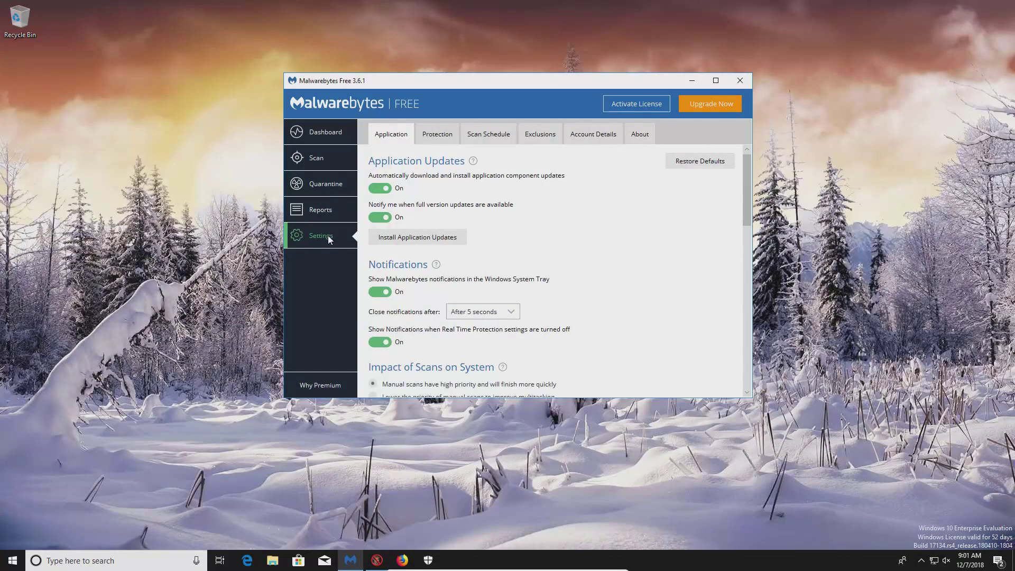
left_click(433, 134)
scroll(454, 317, "down", 1)
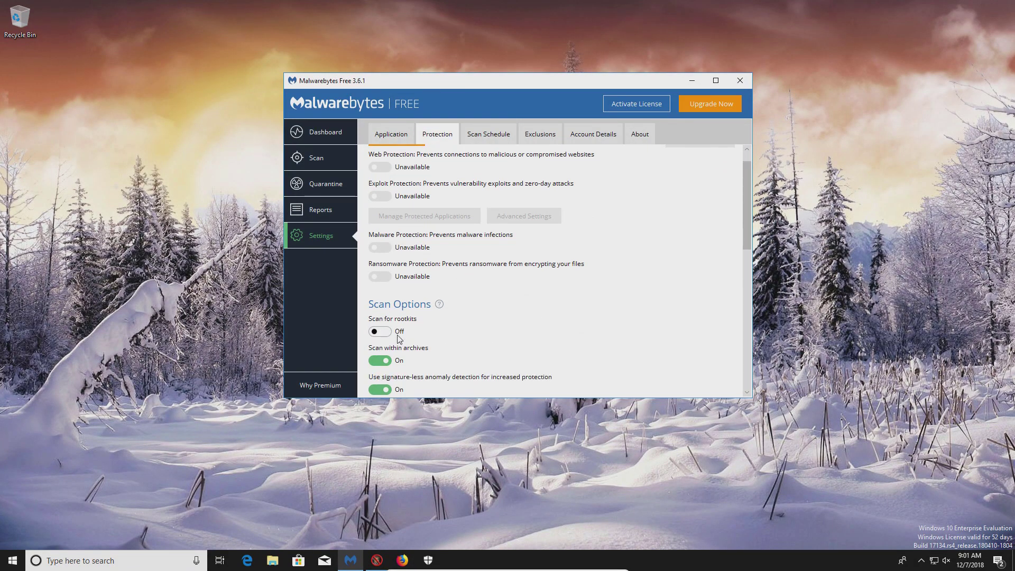
left_click(377, 332)
scroll(535, 320, "down", 1)
scroll(534, 320, "down", 1)
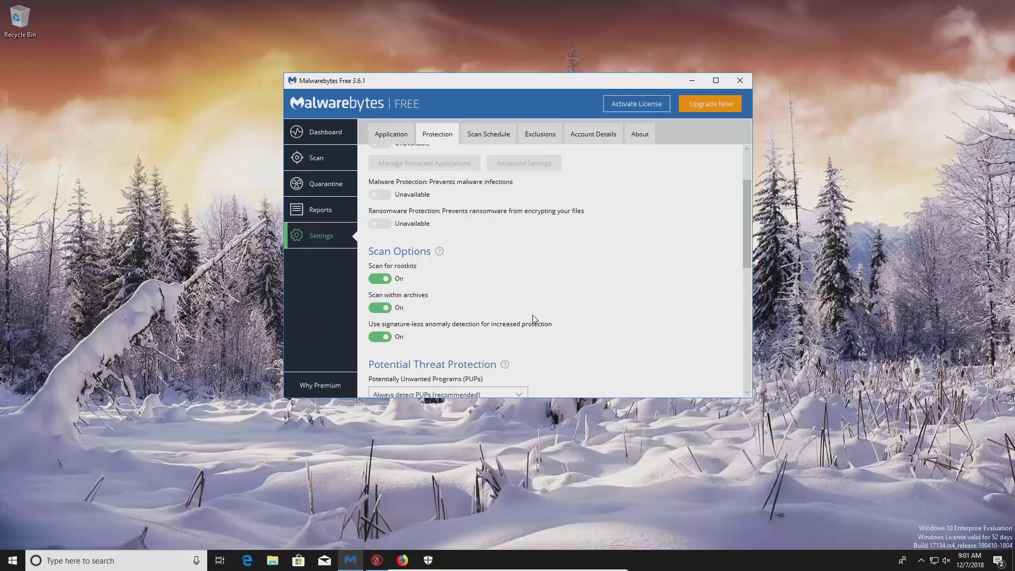
Check Malwarebytes for updates and start a threat scan from its dashboard, leaving it running minimized
left_click(320, 128)
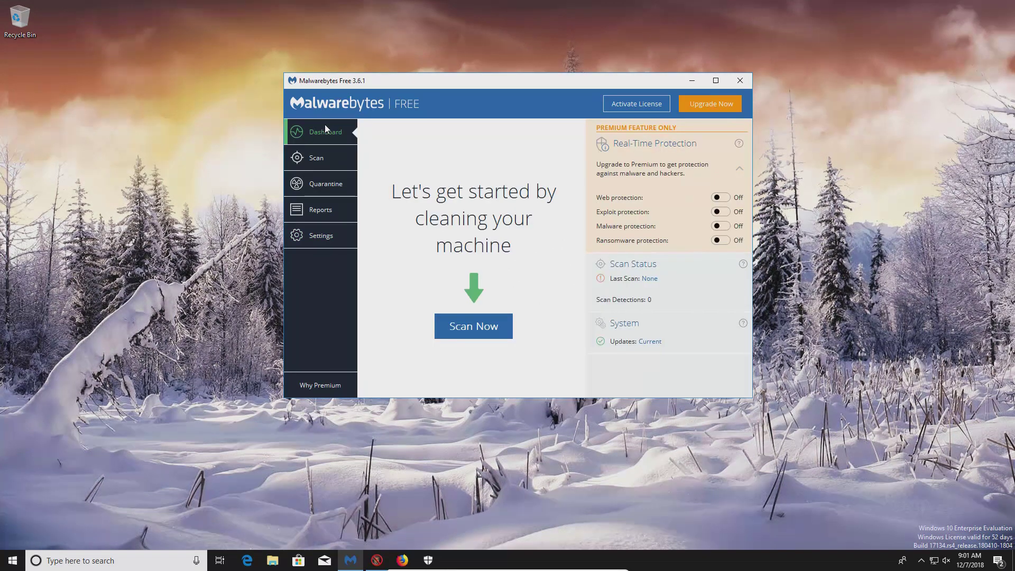
left_click(650, 342)
left_click(463, 334)
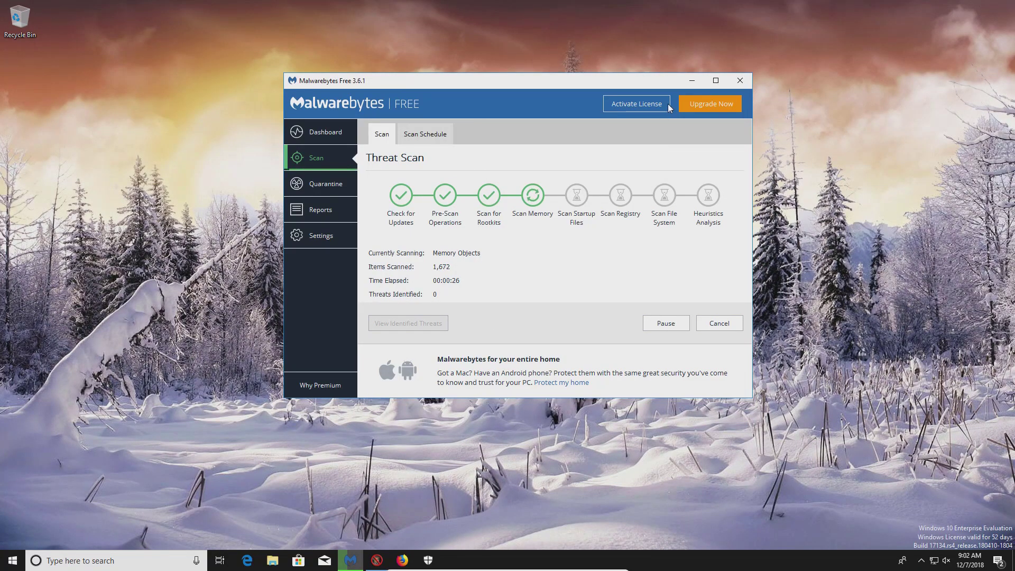
left_click(692, 81)
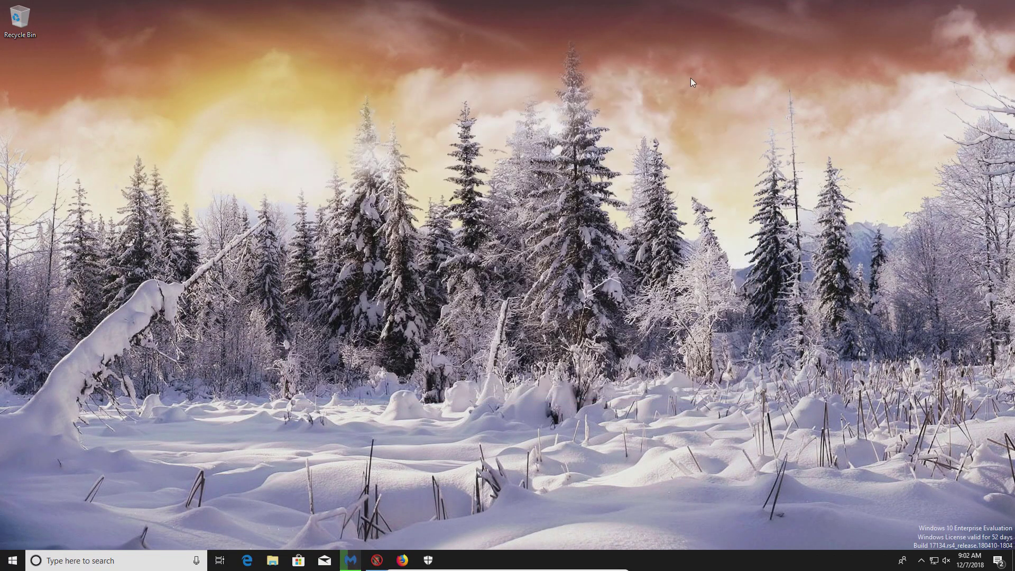
Switch to SUPERAntiSpyware, check for database updates and start a Complete Scan
left_click(377, 560)
left_click_drag(651, 92, 452, 80)
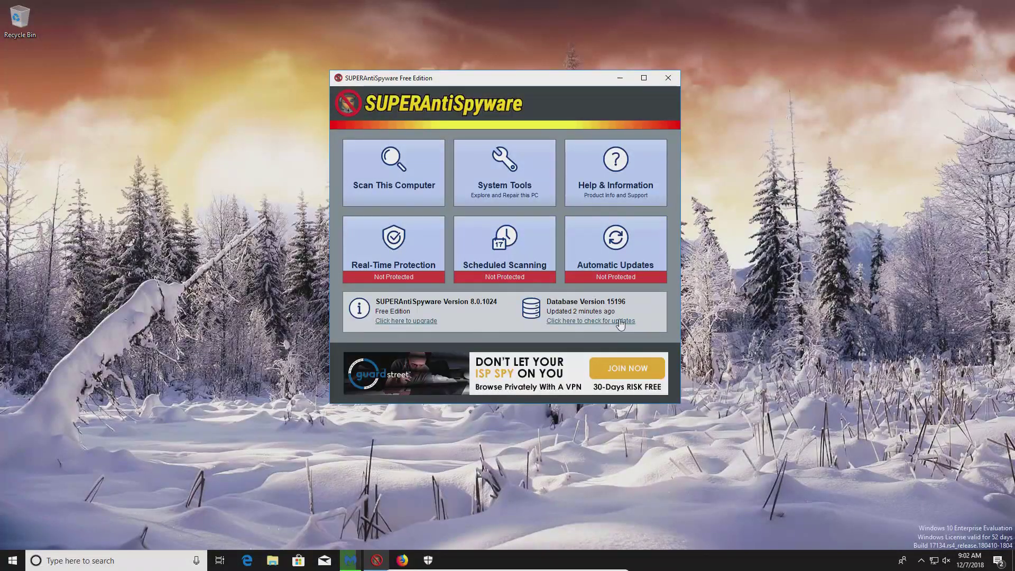
left_click(595, 321)
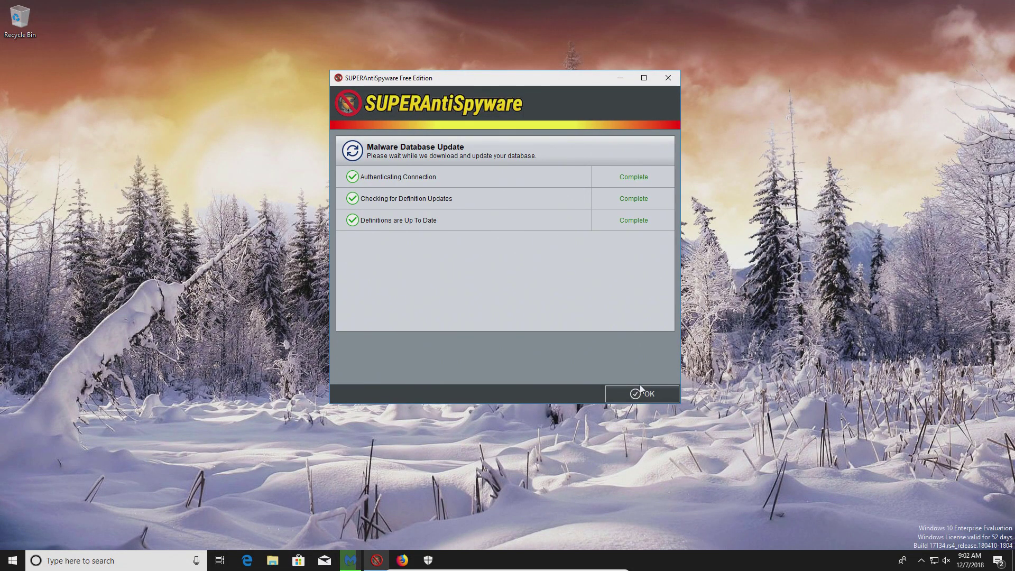
left_click(637, 394)
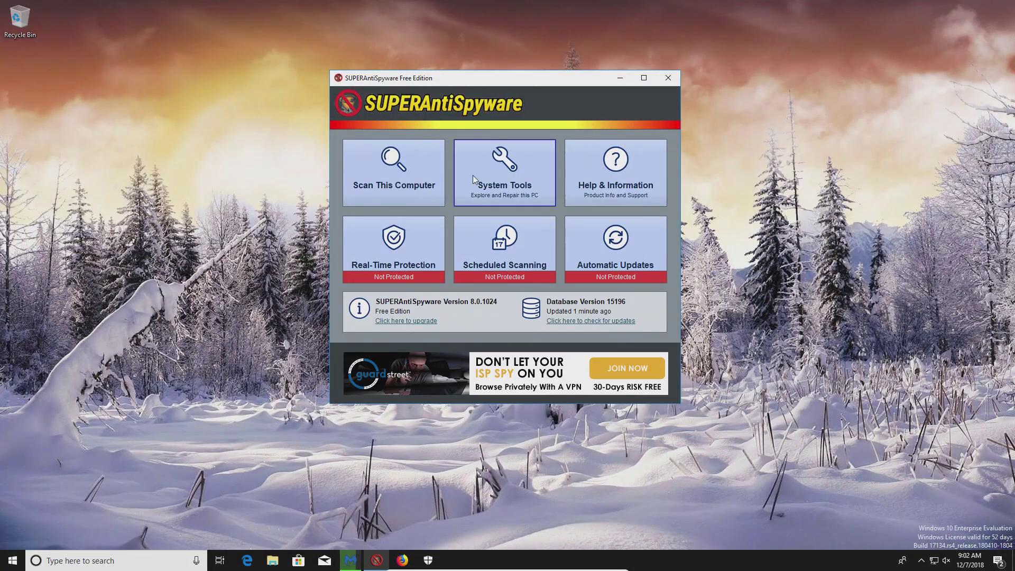
left_click(380, 167)
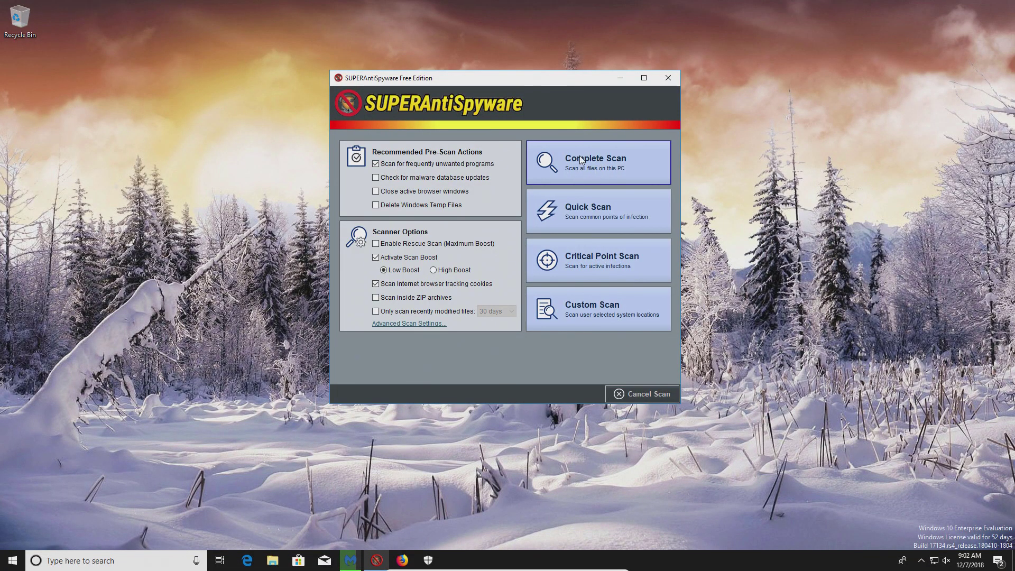
left_click(581, 165)
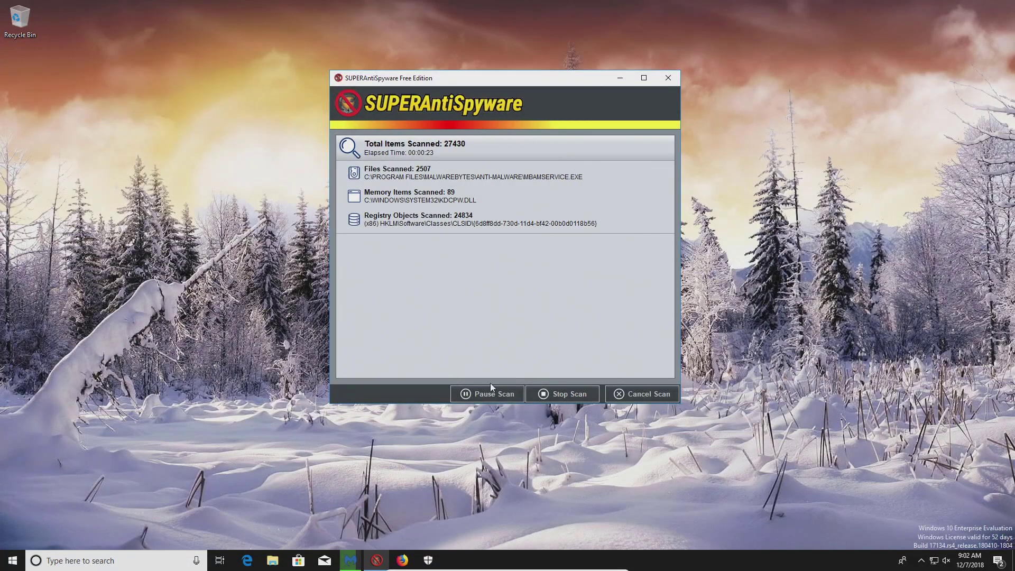
Place the running Malwarebytes and SUPERAntiSpyware scans side by side to view their progress, and return to the desktop
left_click(343, 561)
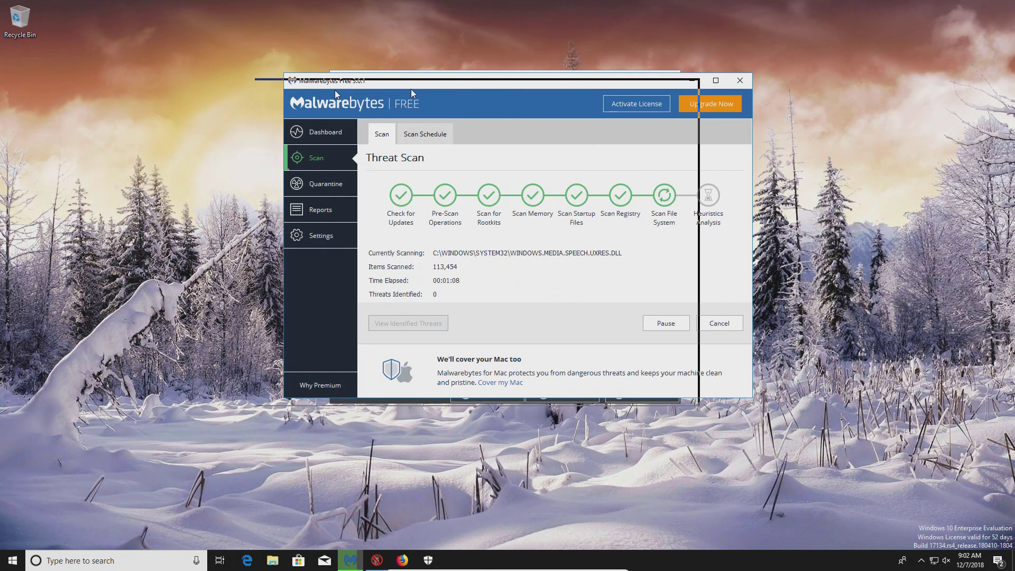
left_click_drag(555, 84, 807, 122)
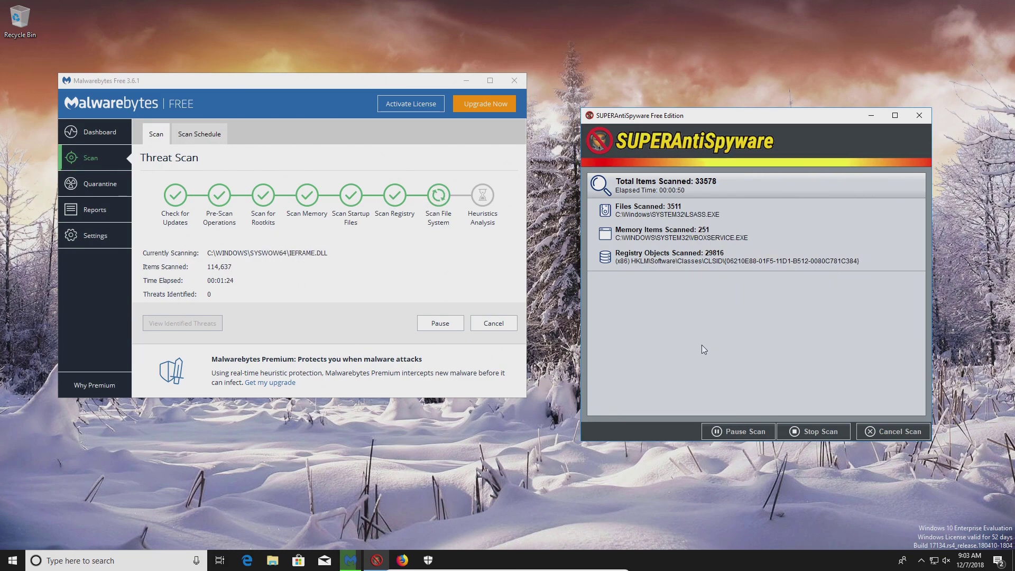
key("super+d")
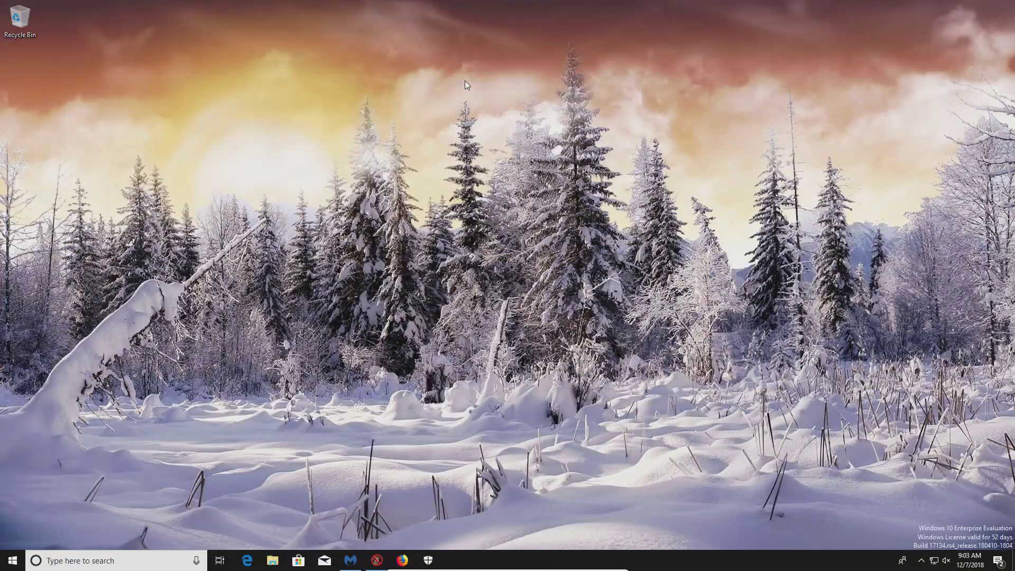
In Windows Defender Security Center, check for virus and threat protection updates and start a full advanced scan
left_click(428, 560)
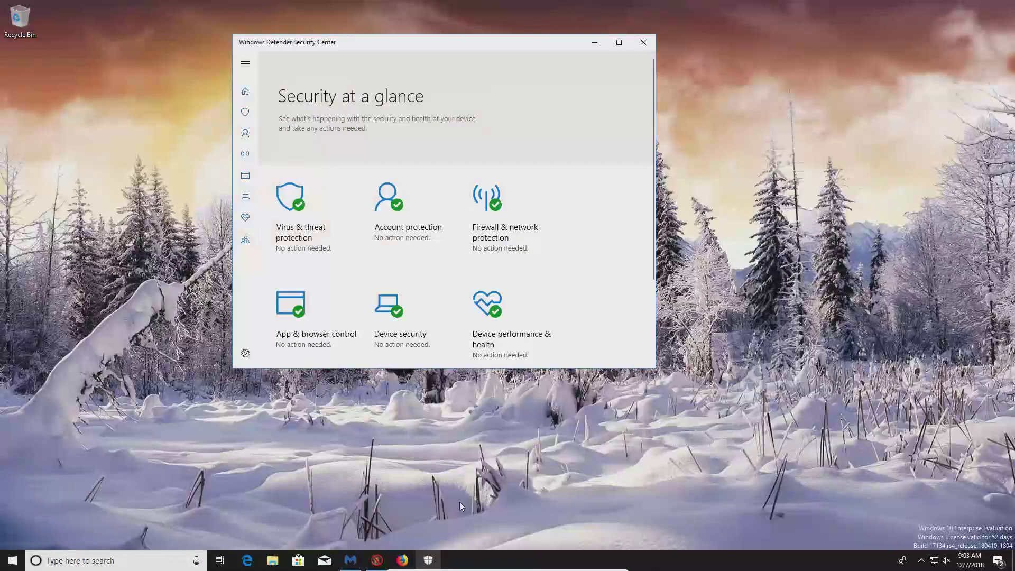
left_click_drag(489, 42, 548, 109)
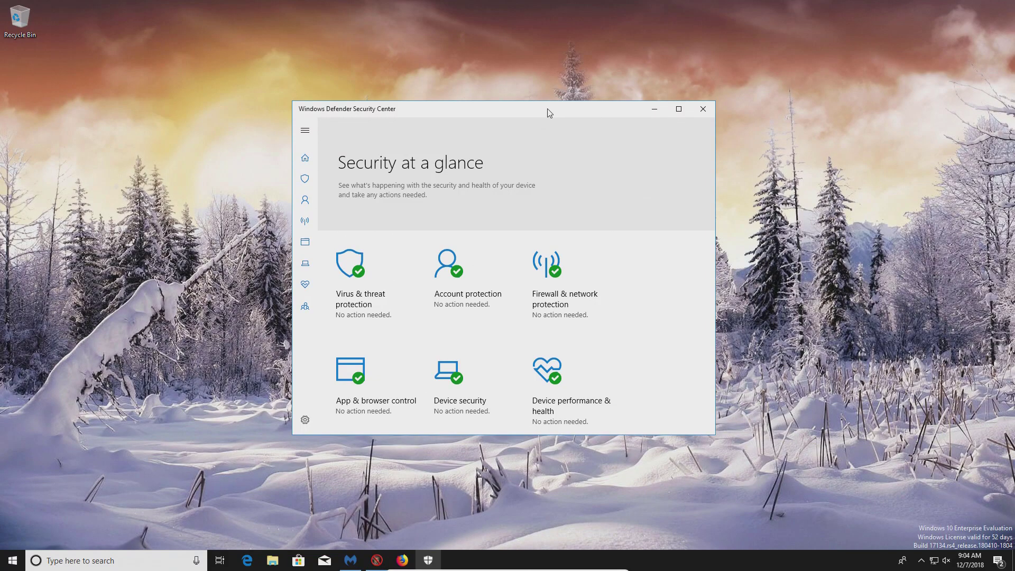
left_click(373, 302)
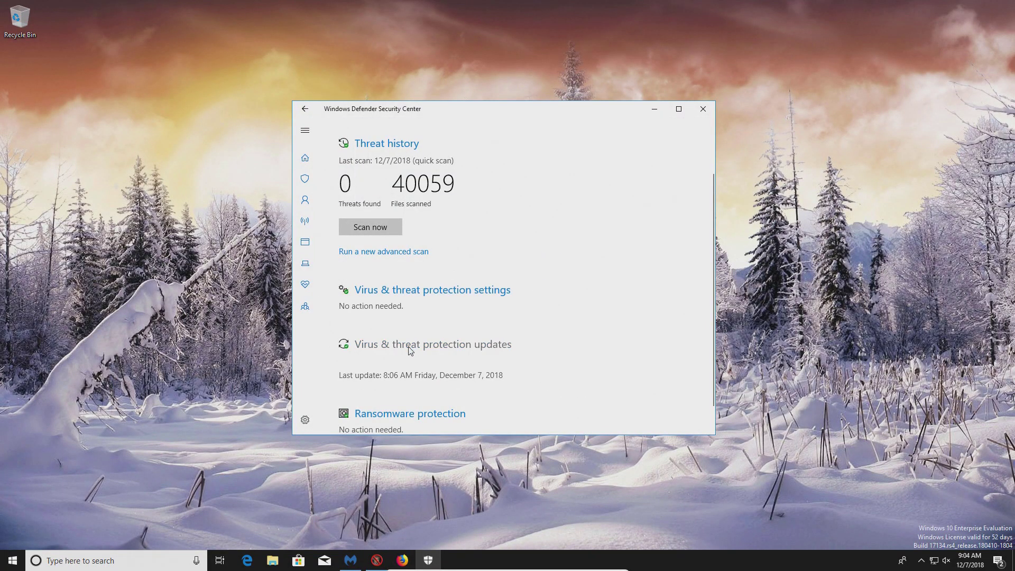
left_click(423, 345)
left_click(373, 324)
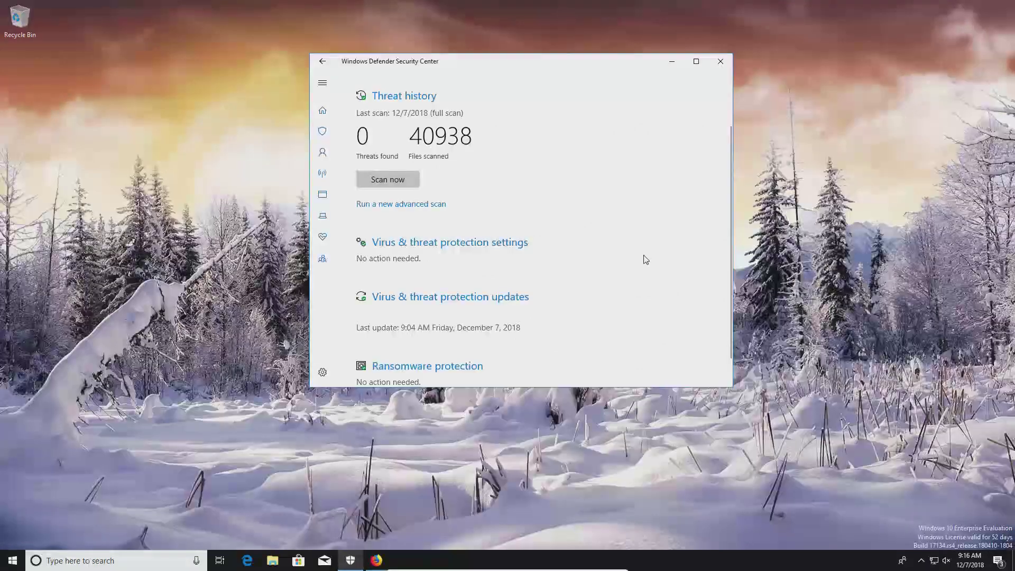
left_click(402, 210)
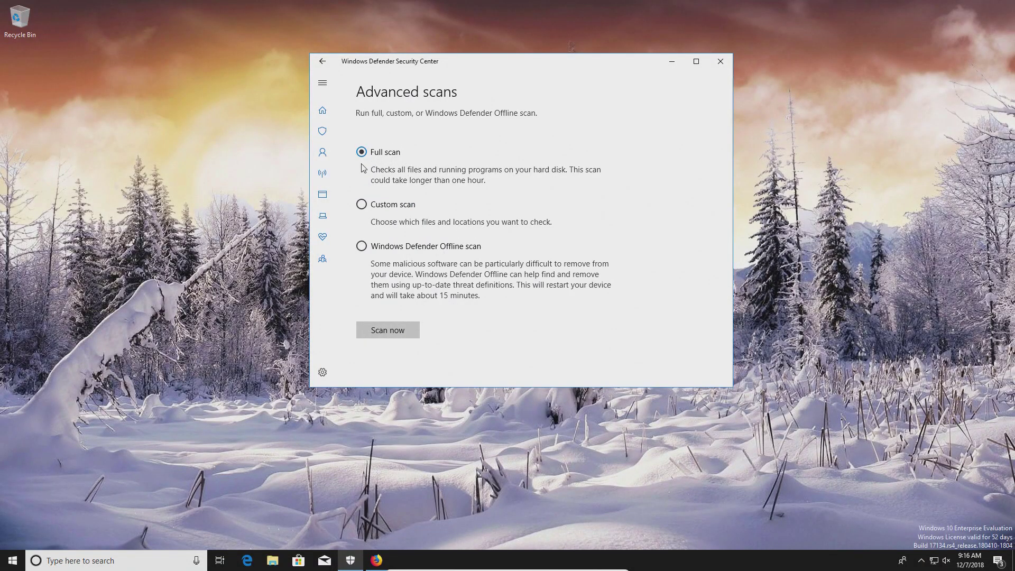
left_click(395, 329)
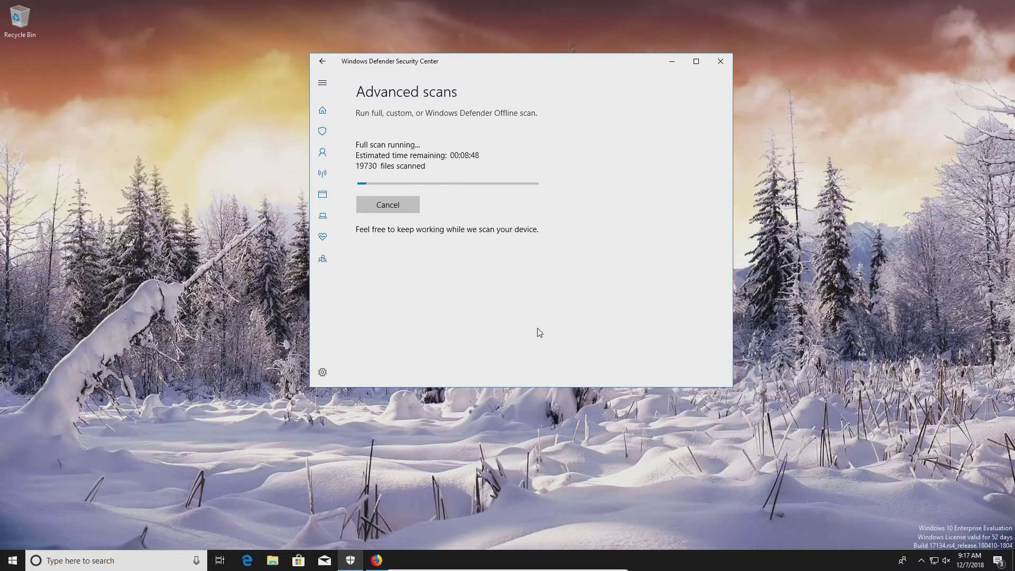
Review the Zemana, HitmanPro and Malwarebytes AdwCleaner websites in Firefox, and return to the desktop
left_click(375, 561)
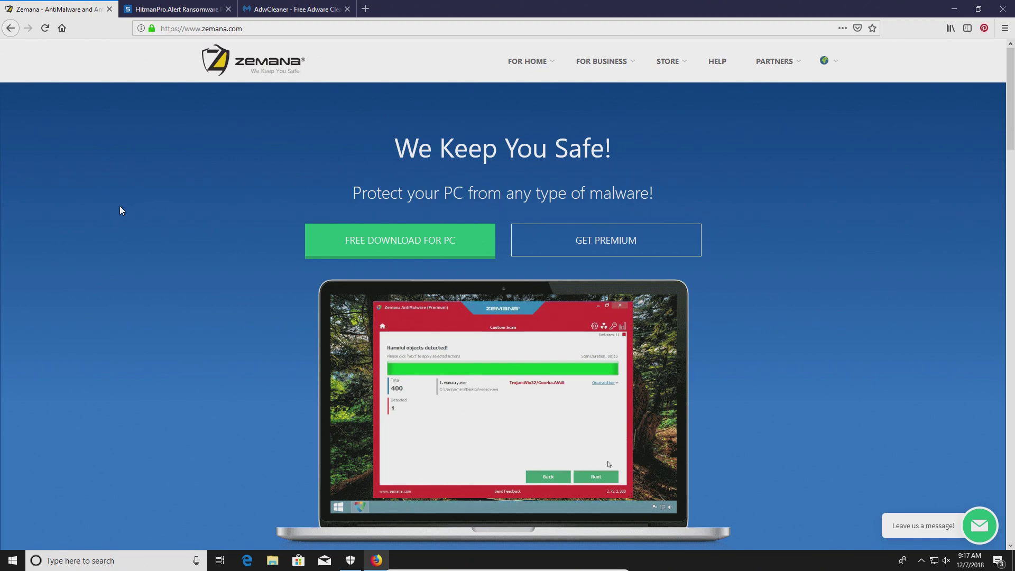
key("ctrl+Tab")
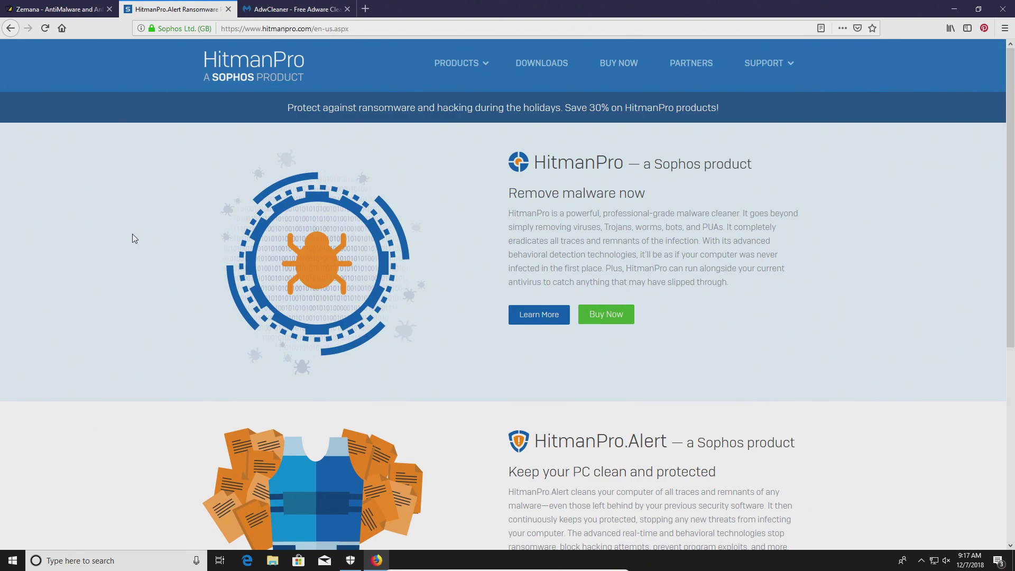
key("ctrl+Tab")
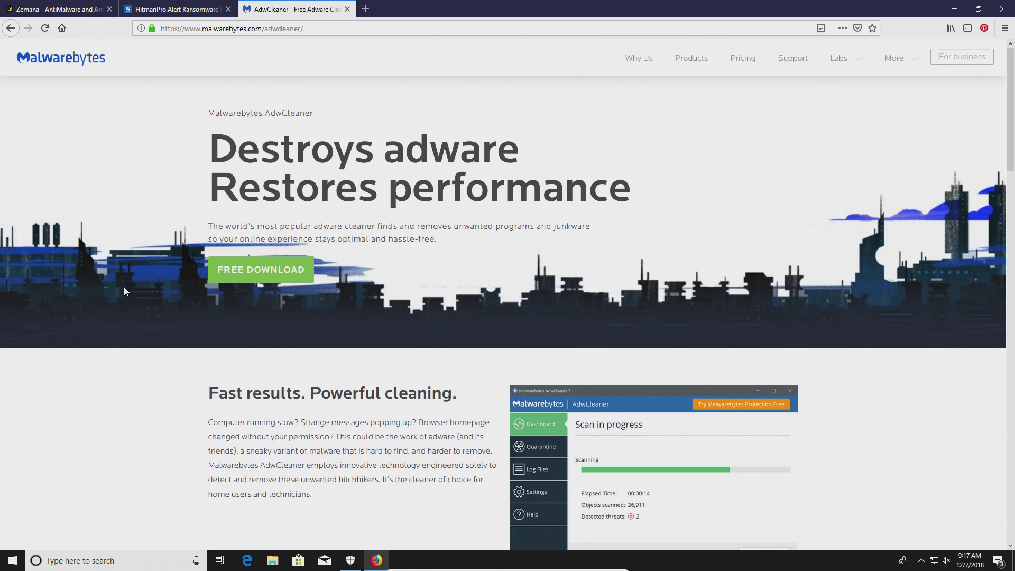
left_click(159, 4)
left_click(79, 8)
left_click(957, 6)
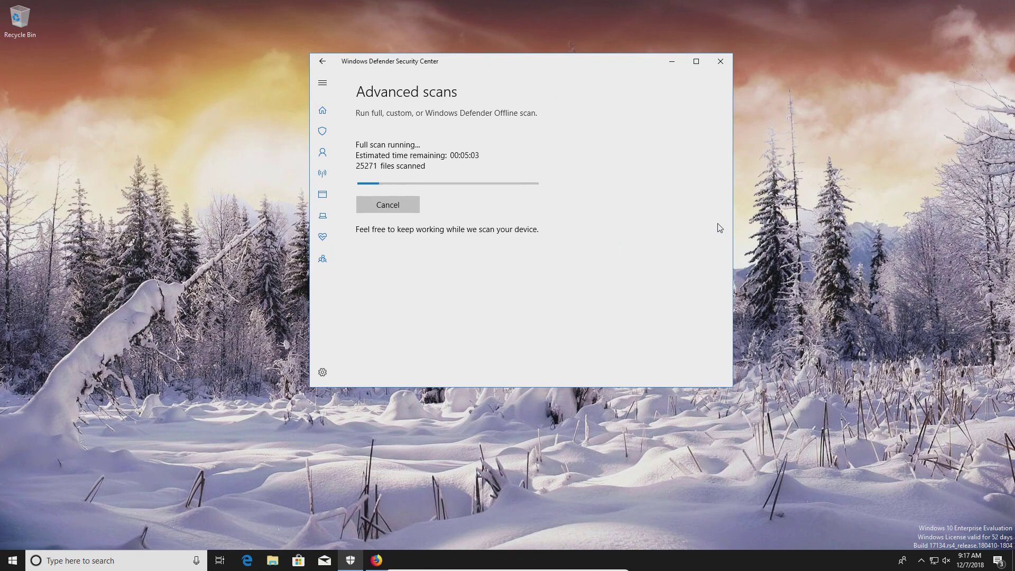
key("super+d")
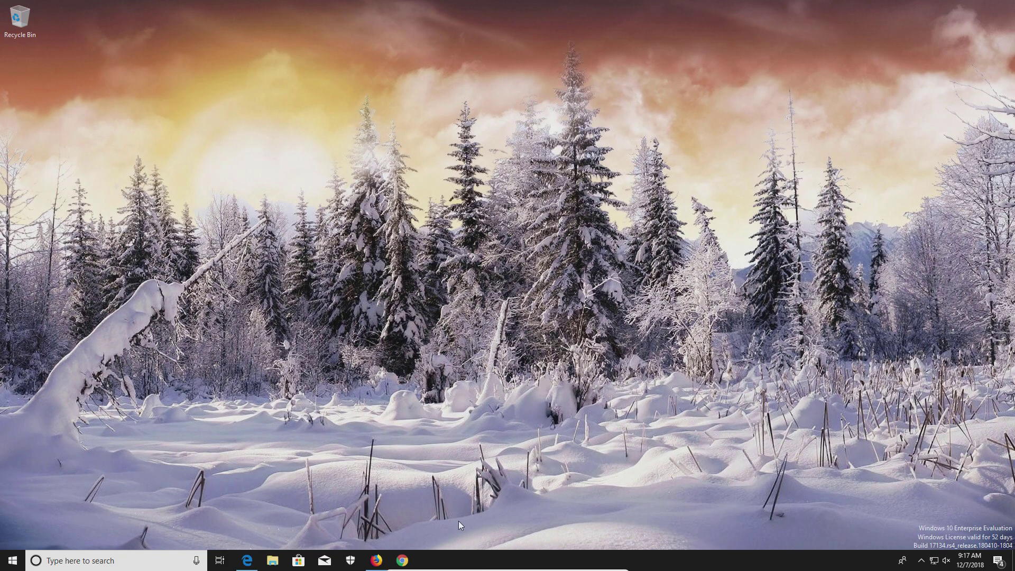
Remove the Pinterest Save Button extension from Google Chrome and close the uninstall page it opens
left_click(402, 561)
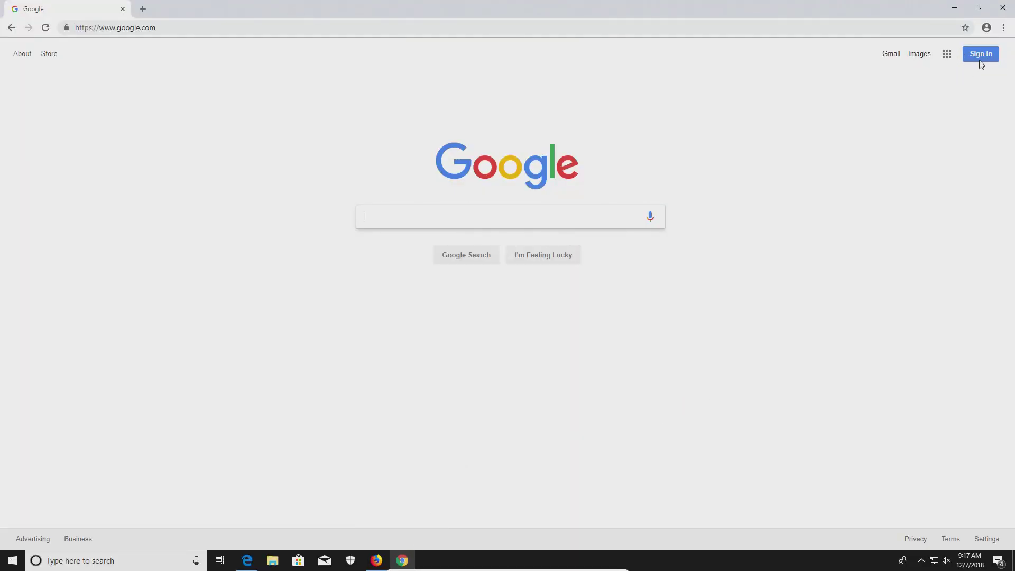
left_click(1003, 29)
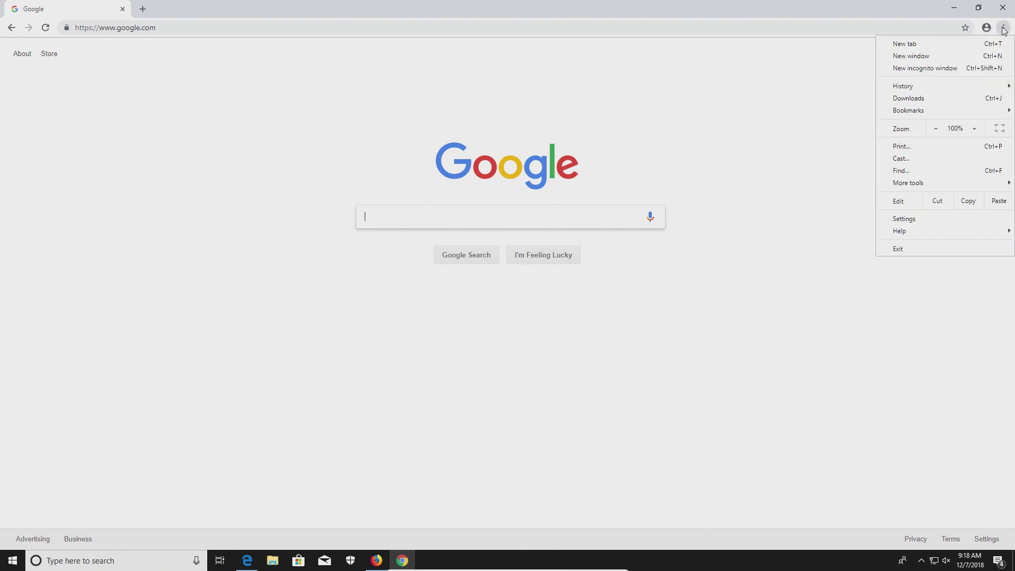
mouse_move(903, 186)
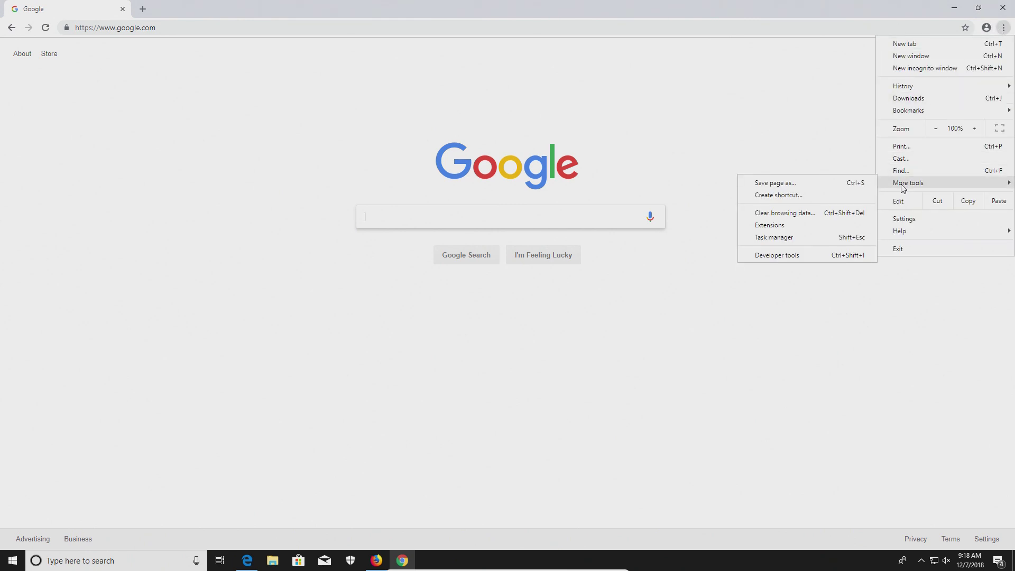
left_click(770, 226)
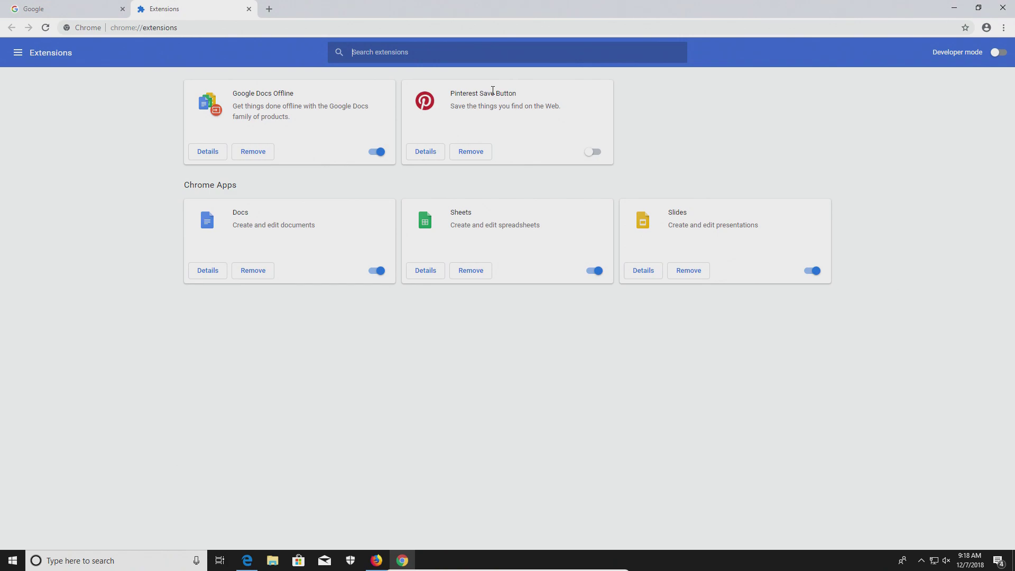
left_click(472, 153)
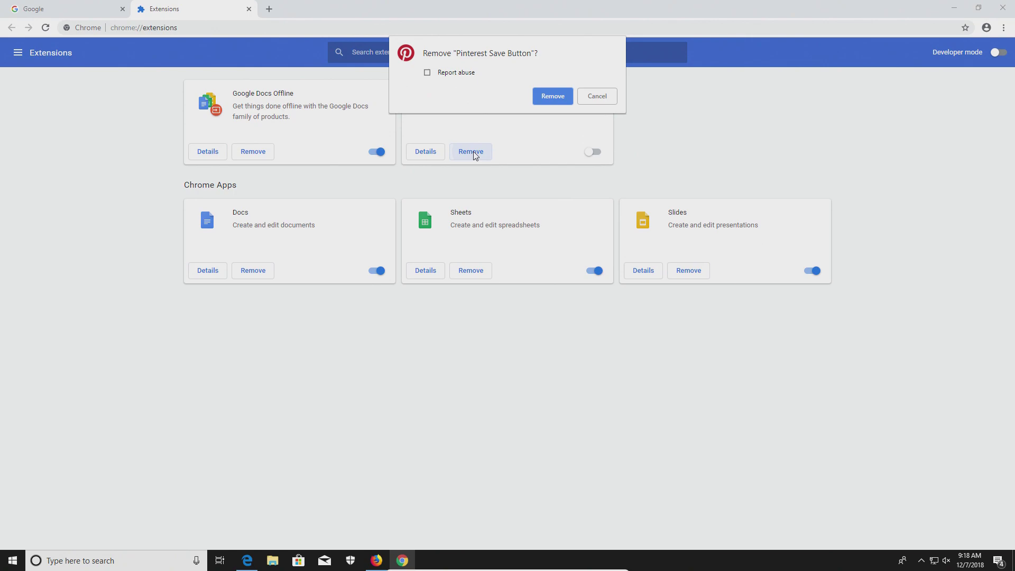
left_click(552, 95)
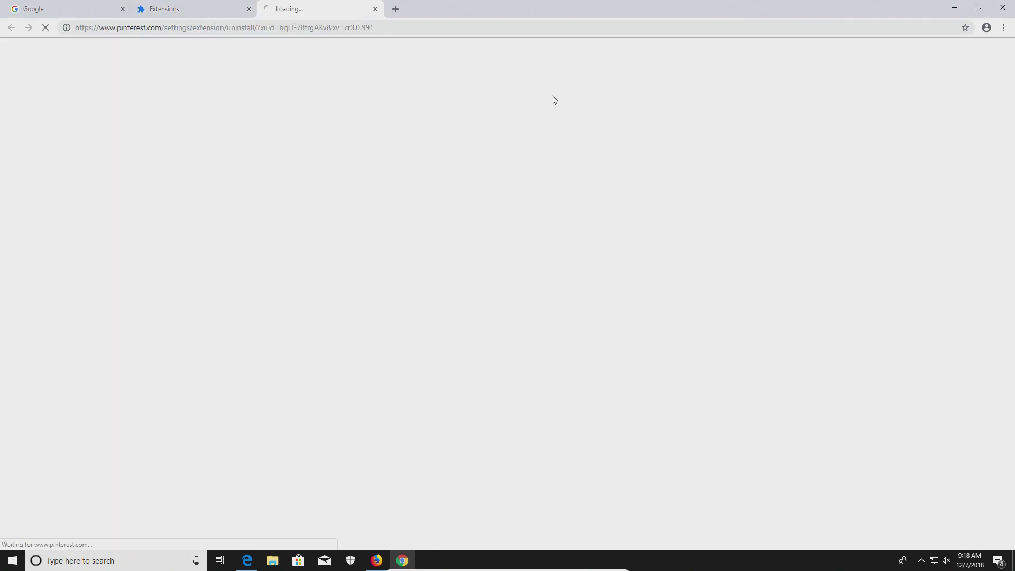
left_click(376, 9)
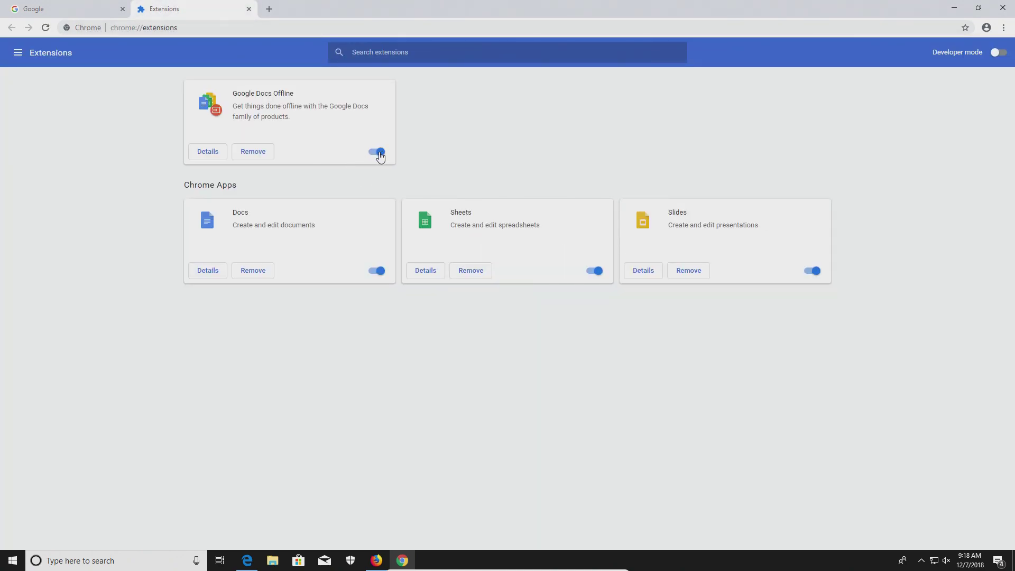
Turn off Google Docs Offline and the Docs, Sheets and Slides apps in Chrome's extensions, and minimize the browser
left_click(378, 152)
left_click(377, 271)
left_click(594, 271)
left_click(811, 270)
left_click(955, 11)
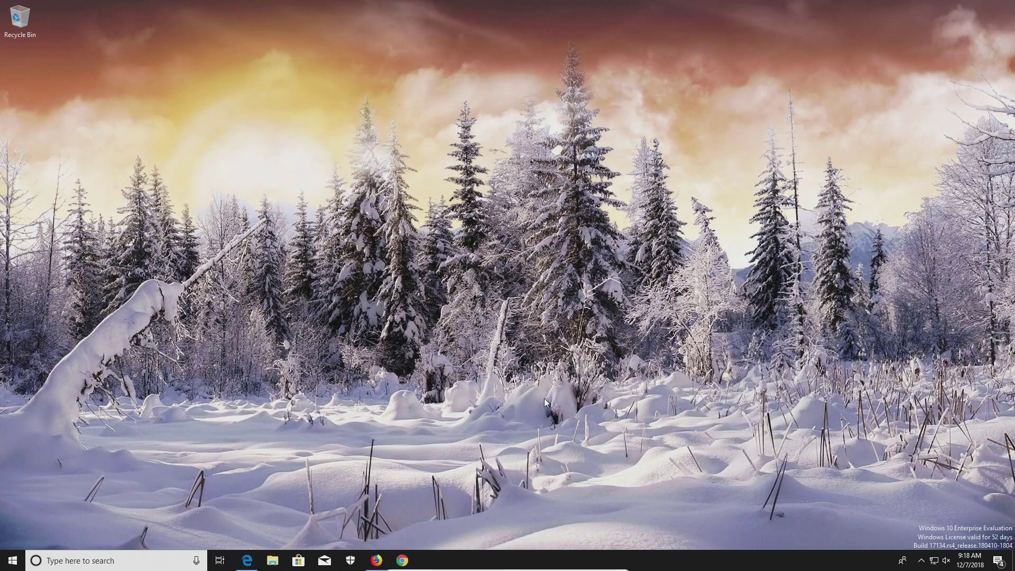
Switch to Firefox and remove the Pinterest Save Button extension from its add-ons
left_click(375, 562)
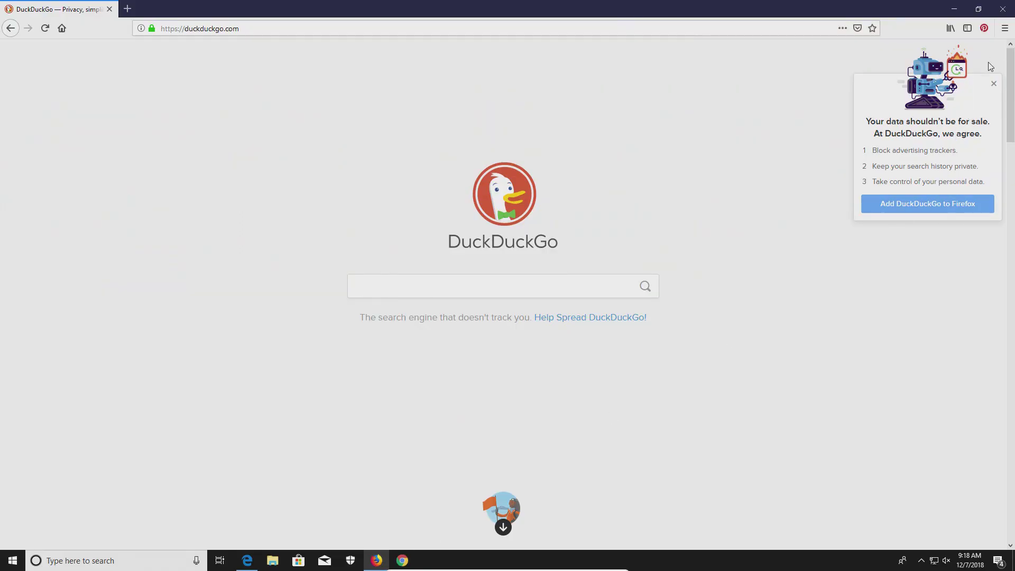
left_click(1004, 29)
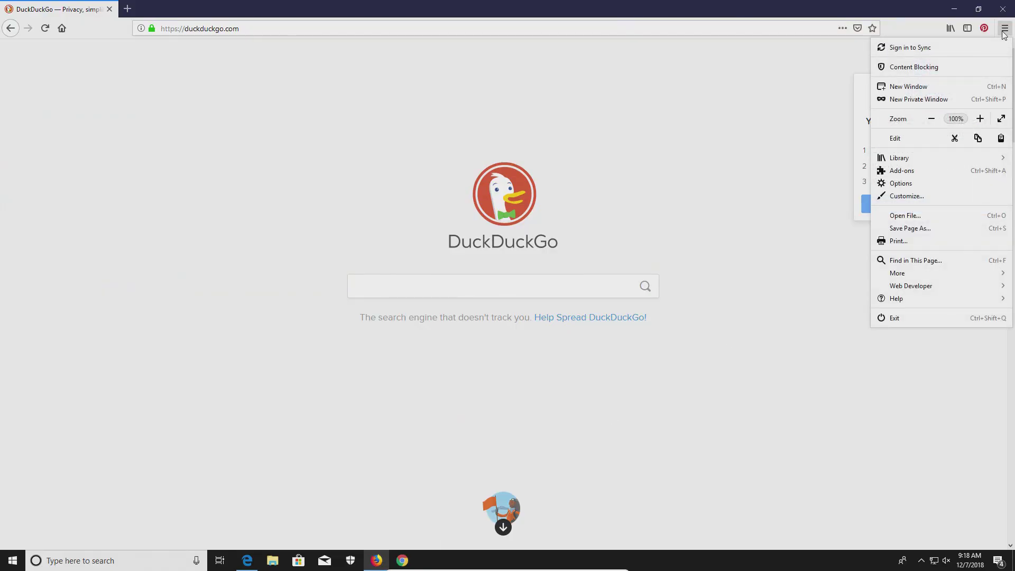
left_click(905, 171)
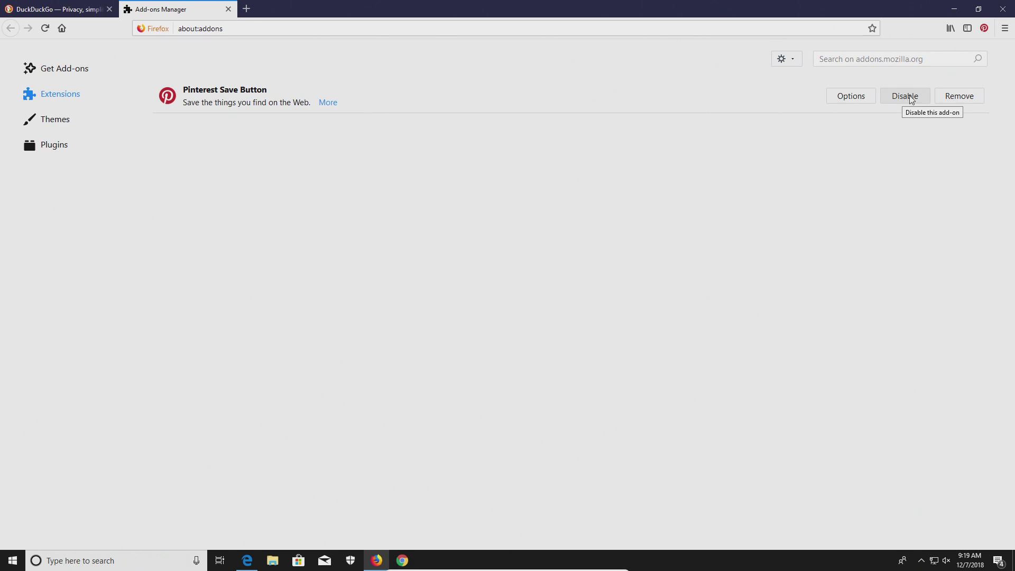
left_click(959, 97)
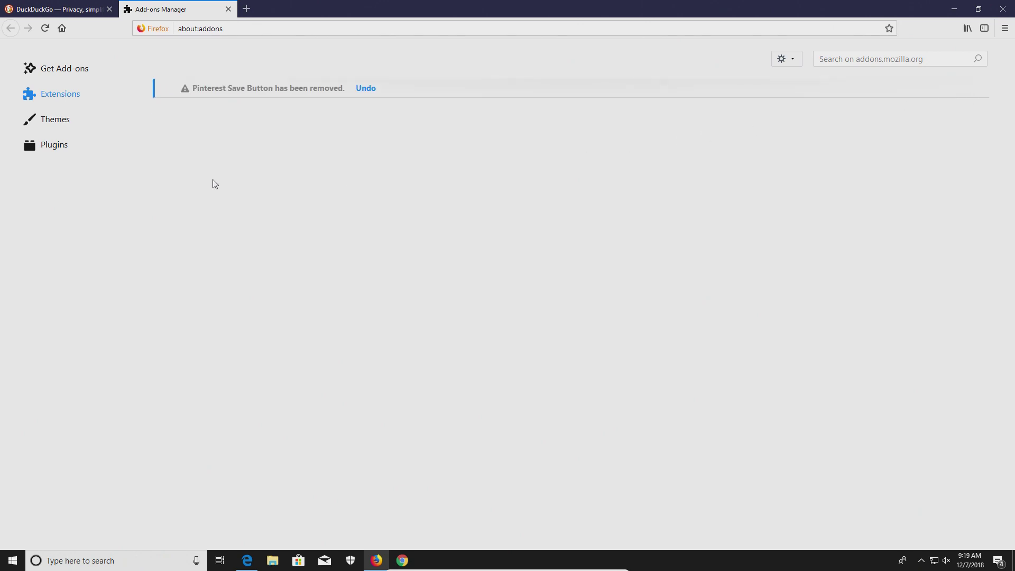
Check the activation options of the OpenH264 Video Codec and Widevine Content Decryption Module plugins in Firefox
left_click(49, 144)
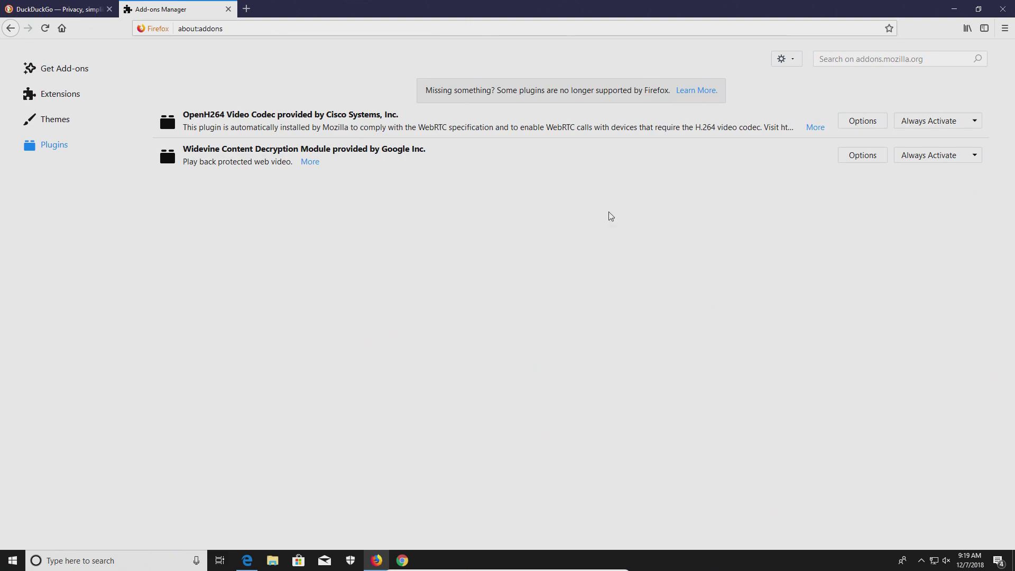
left_click(970, 122)
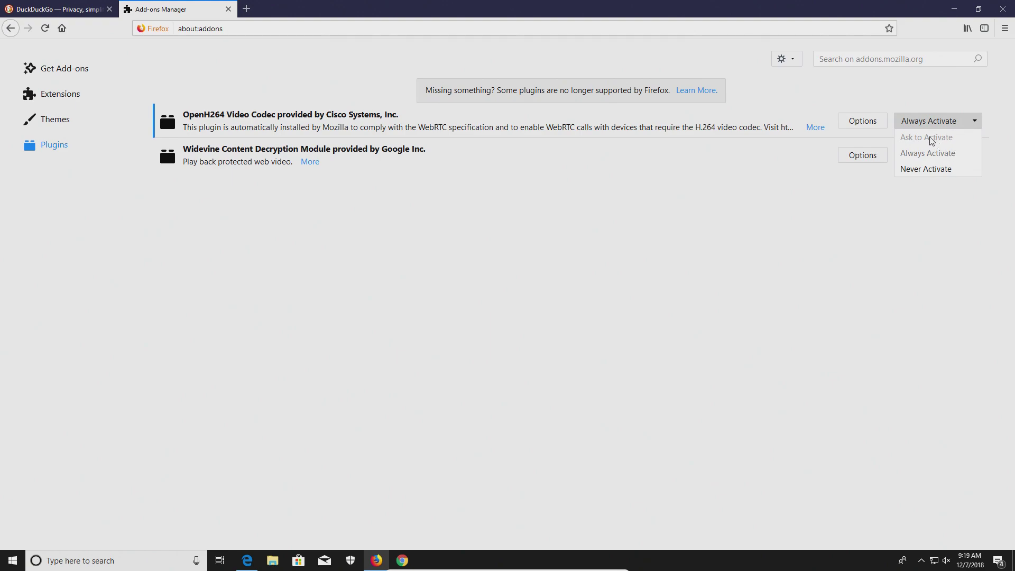
left_click(839, 232)
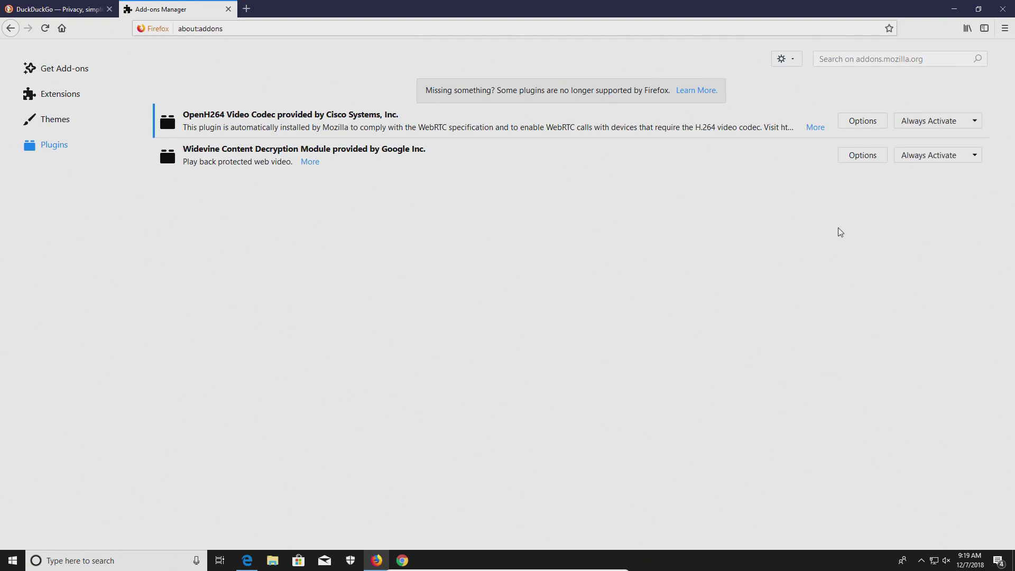
left_click(937, 123)
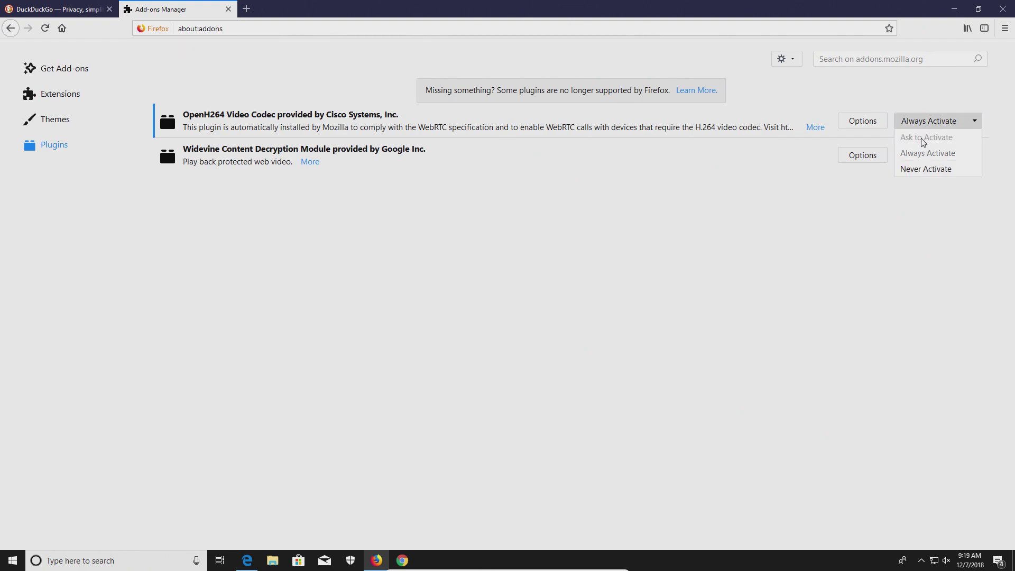
left_click(789, 220)
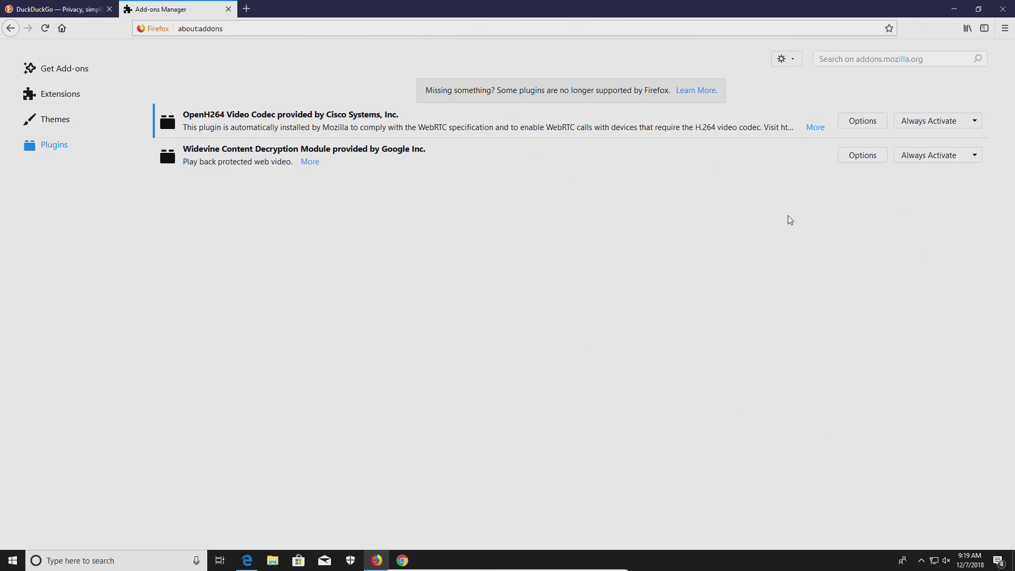
left_click(936, 159)
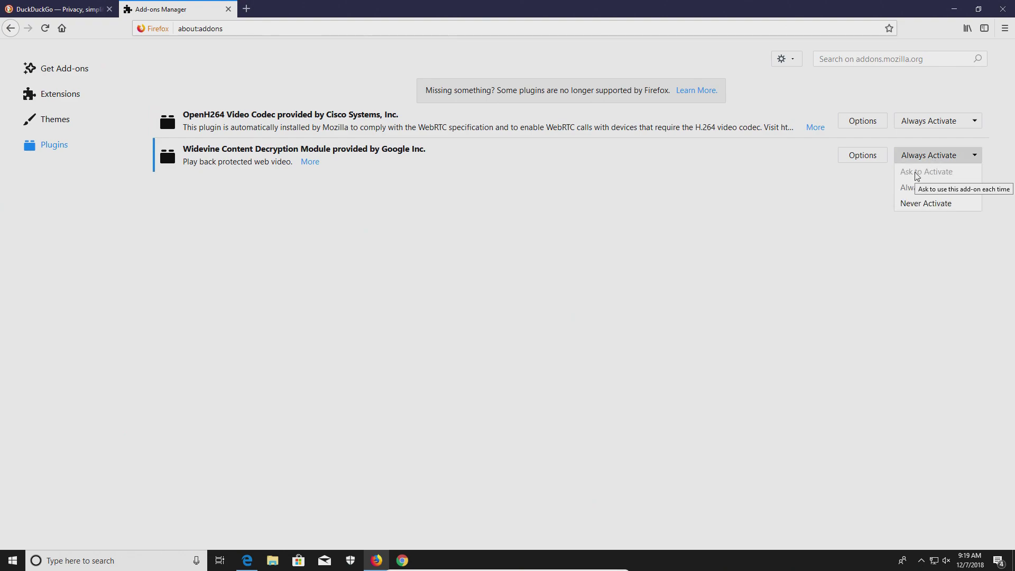
left_click(797, 199)
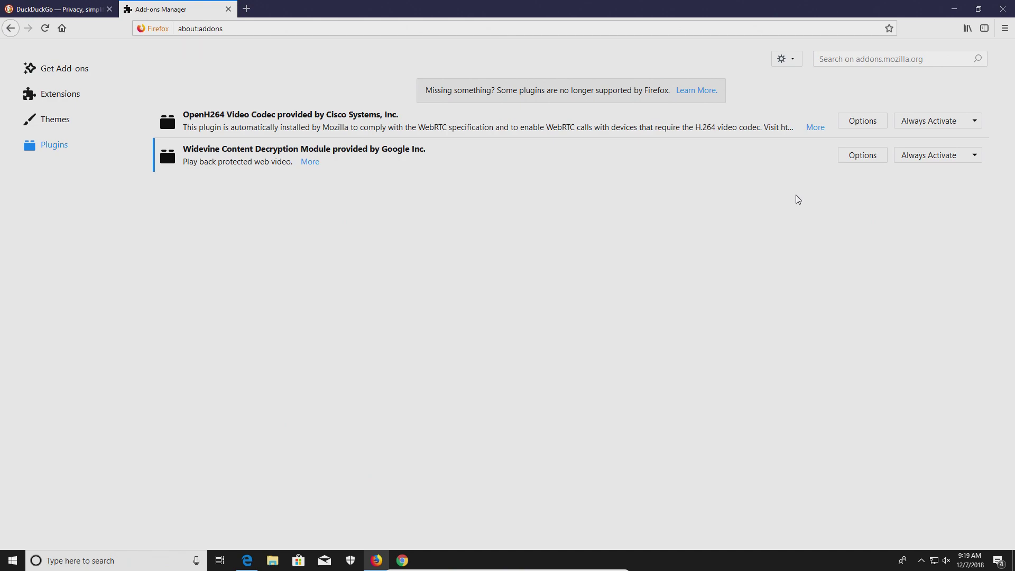
Switch to Microsoft Edge, then turn off and uninstall the Pin It Button extension
left_click(249, 561)
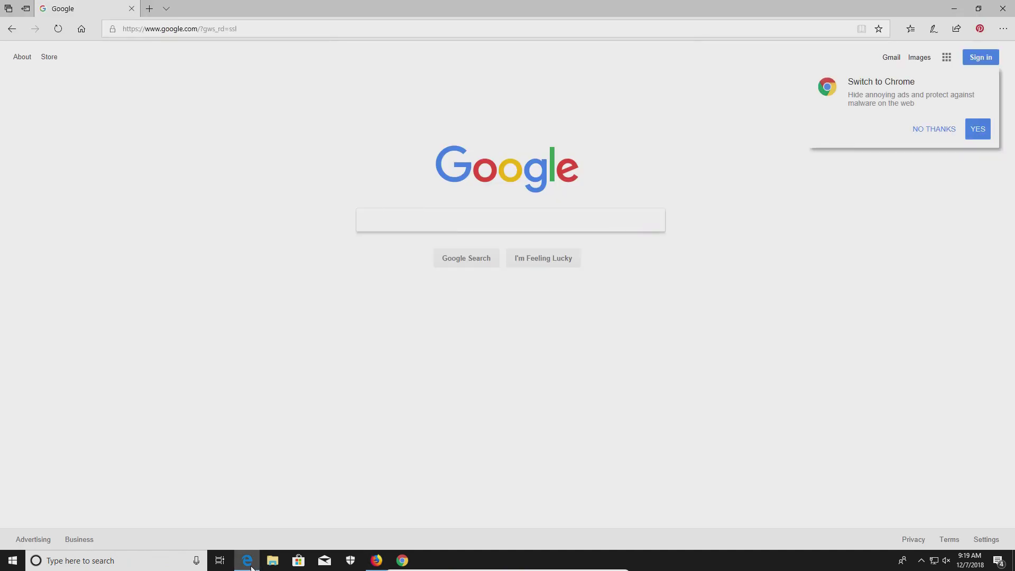
left_click(1003, 29)
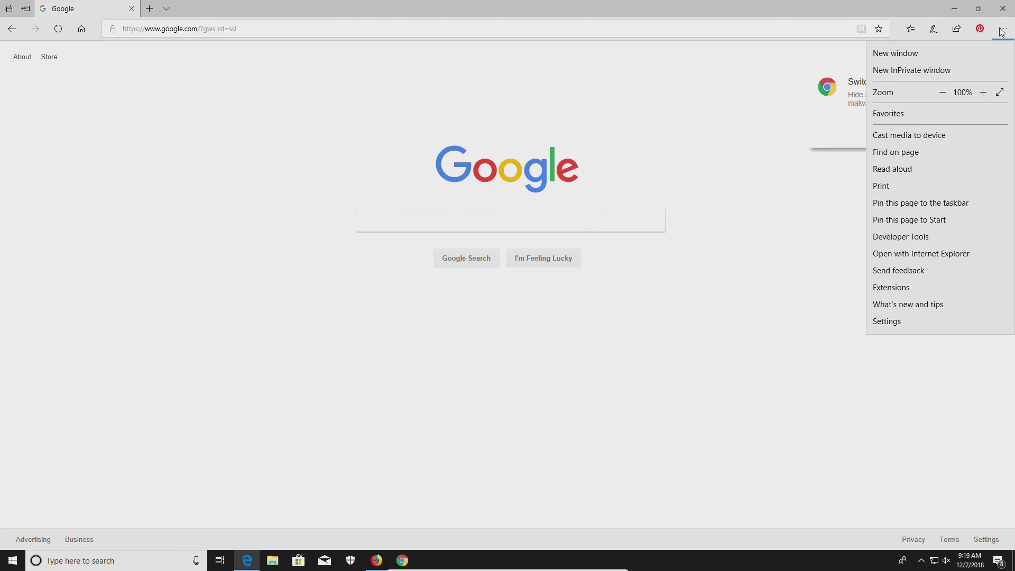
left_click(894, 291)
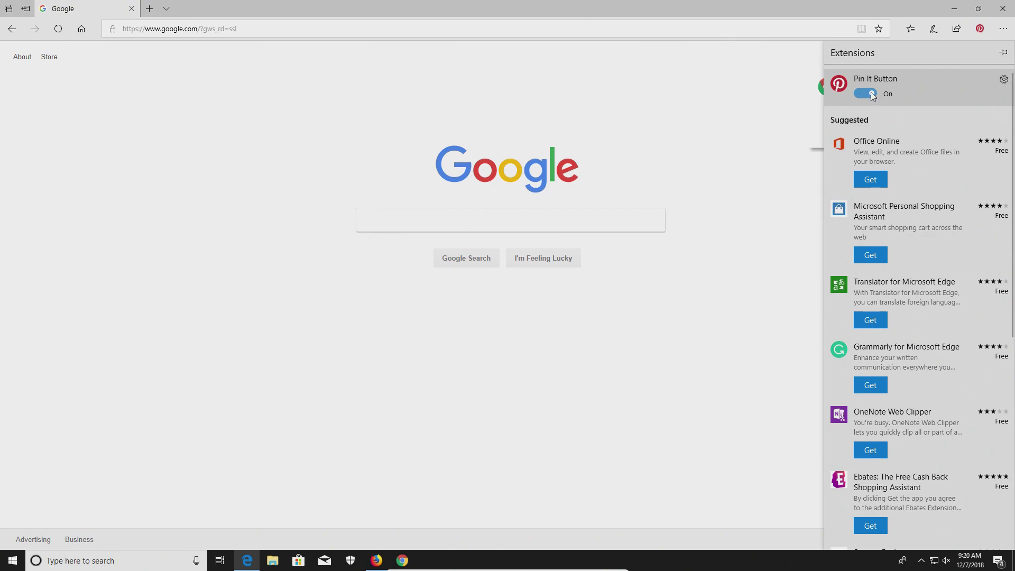
left_click(870, 93)
left_click(1003, 80)
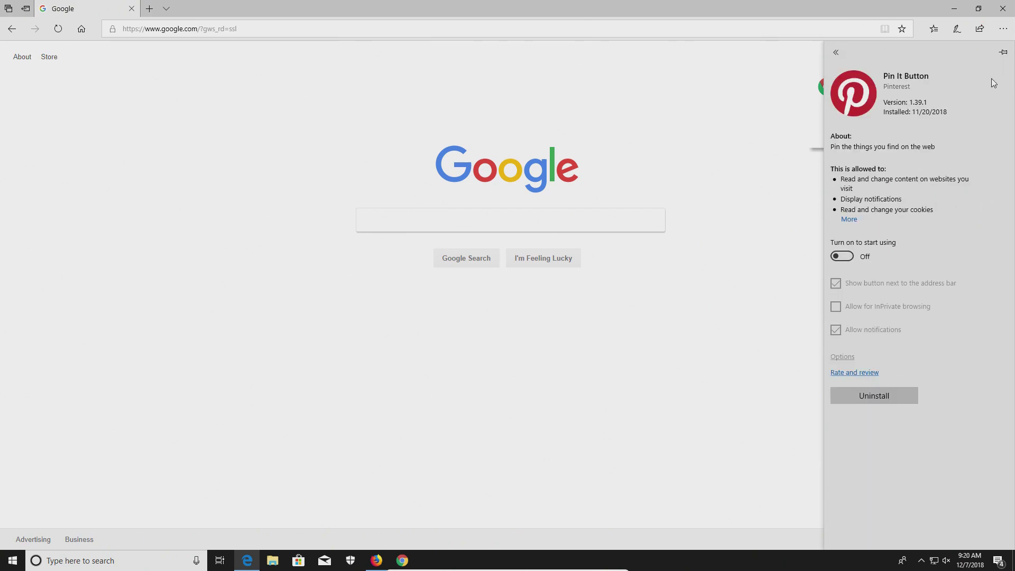
left_click(880, 397)
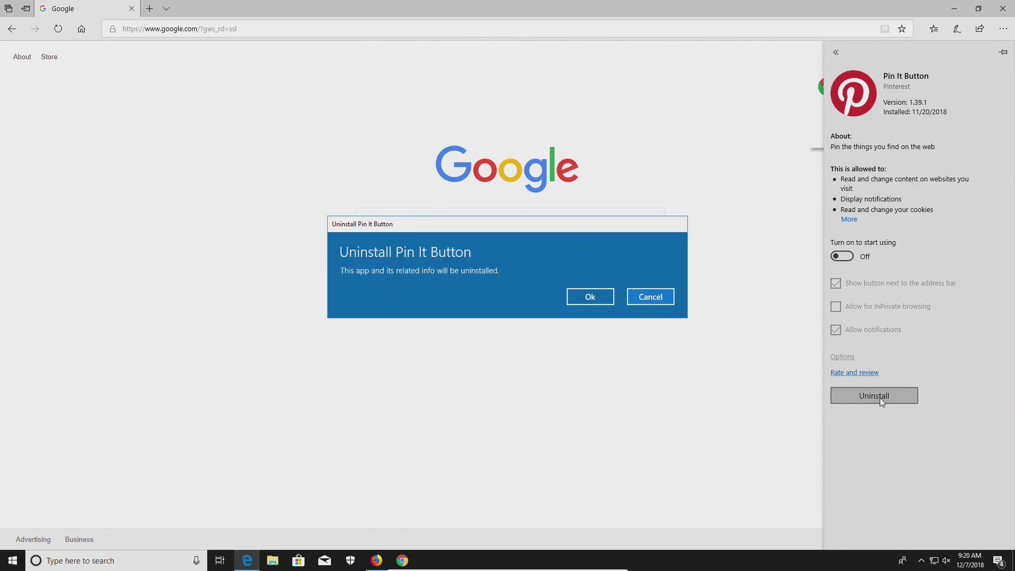
left_click(590, 296)
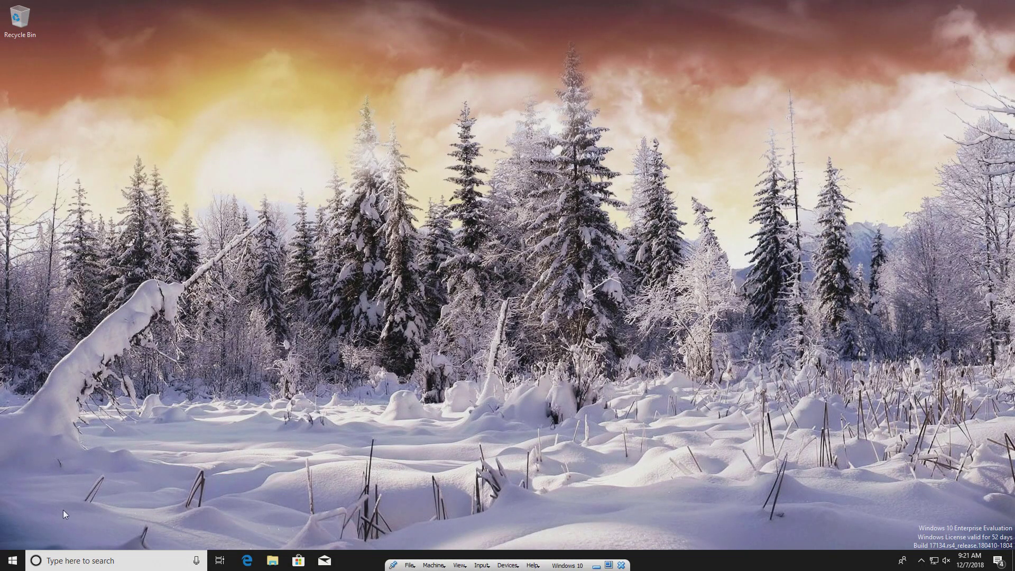
Search Windows for "control panel" and open its Programs and Features list of installed programs
left_click(11, 561)
left_click(61, 560)
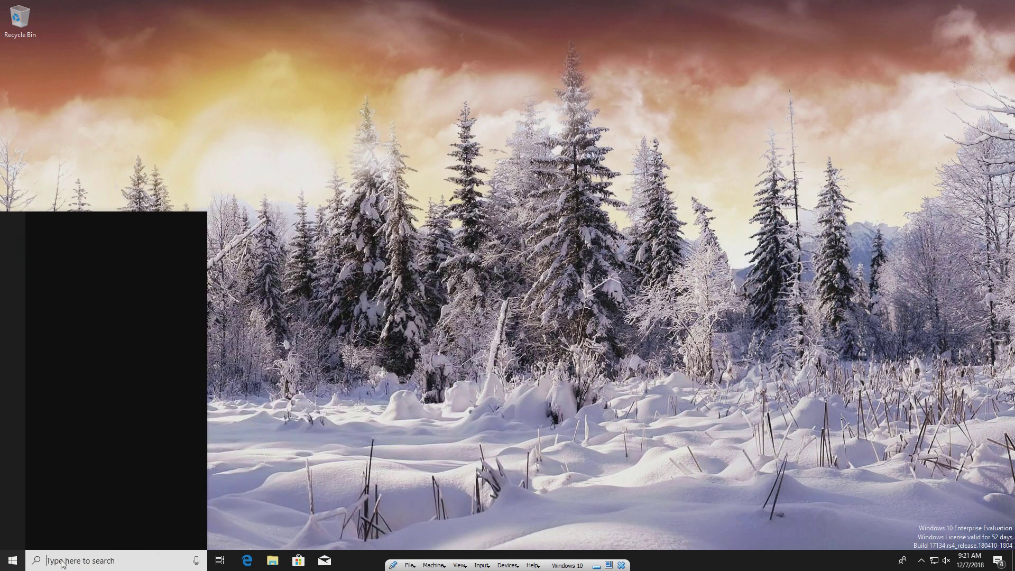
type("control ")
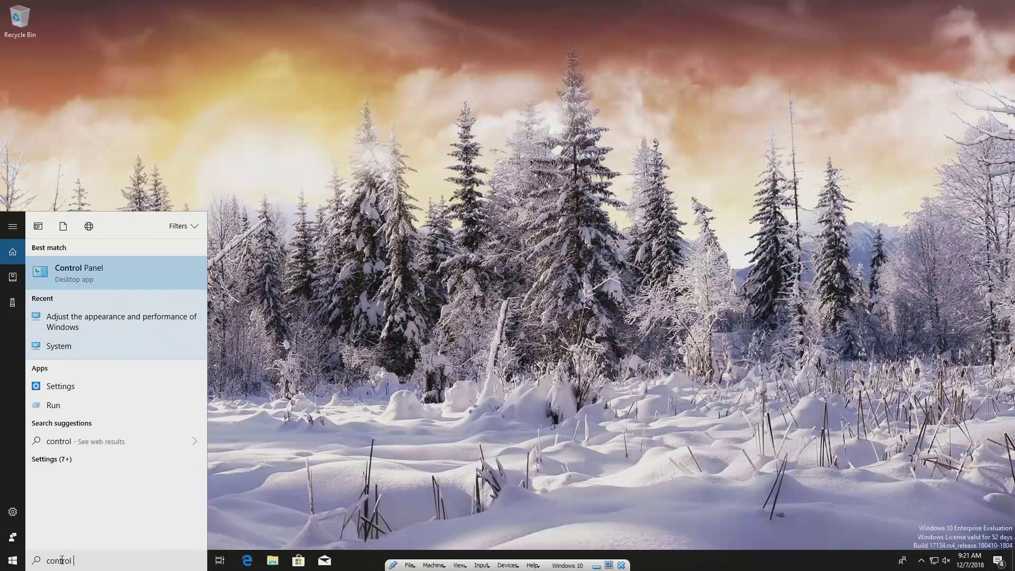
type("panel")
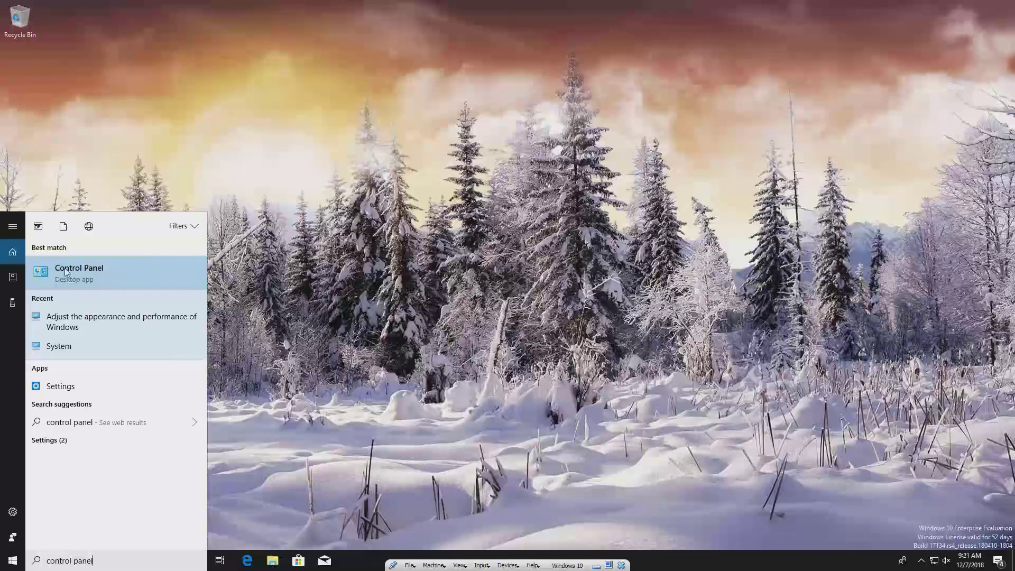
left_click(87, 276)
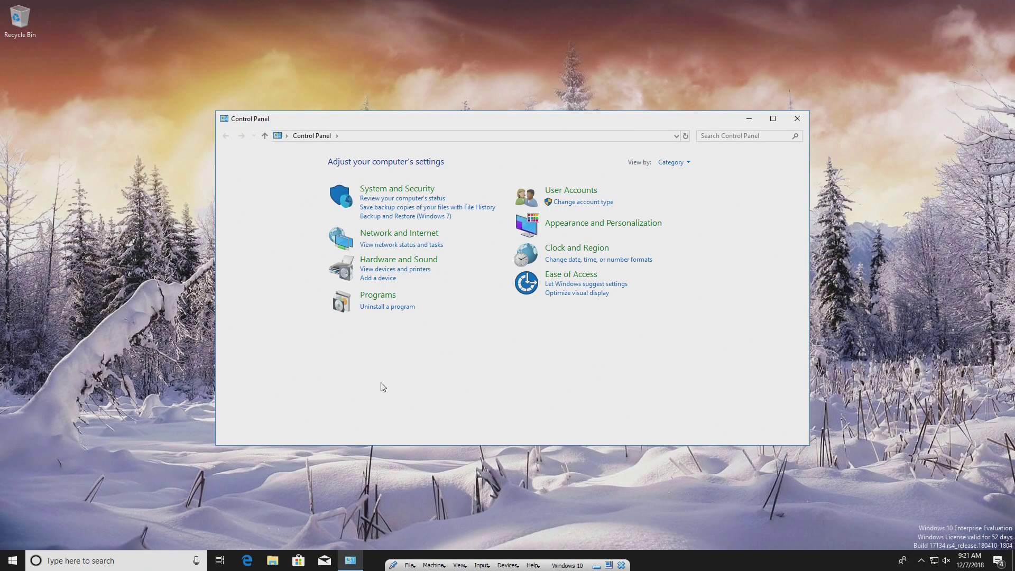
left_click(376, 296)
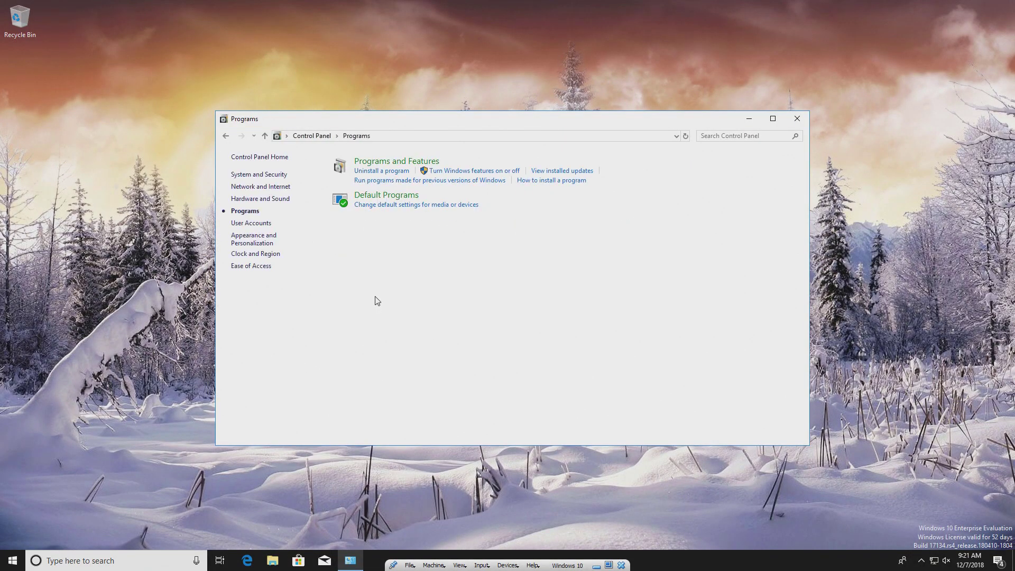
left_click(382, 163)
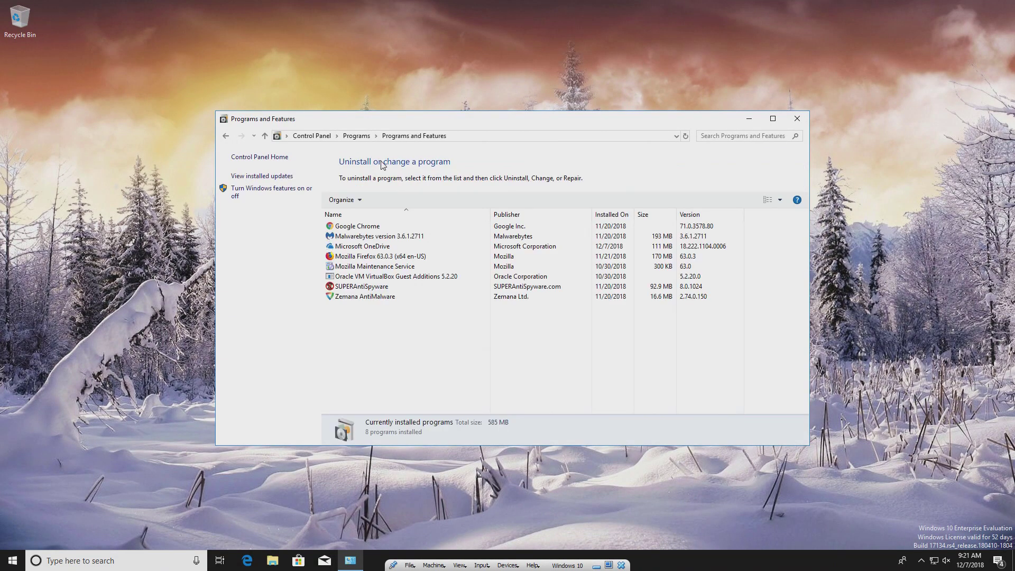
Inspect the SUPERAntiSpyware, Malwarebytes and Zemana AntiMalware entries in the installed programs list, and clear the selection
left_click(497, 286)
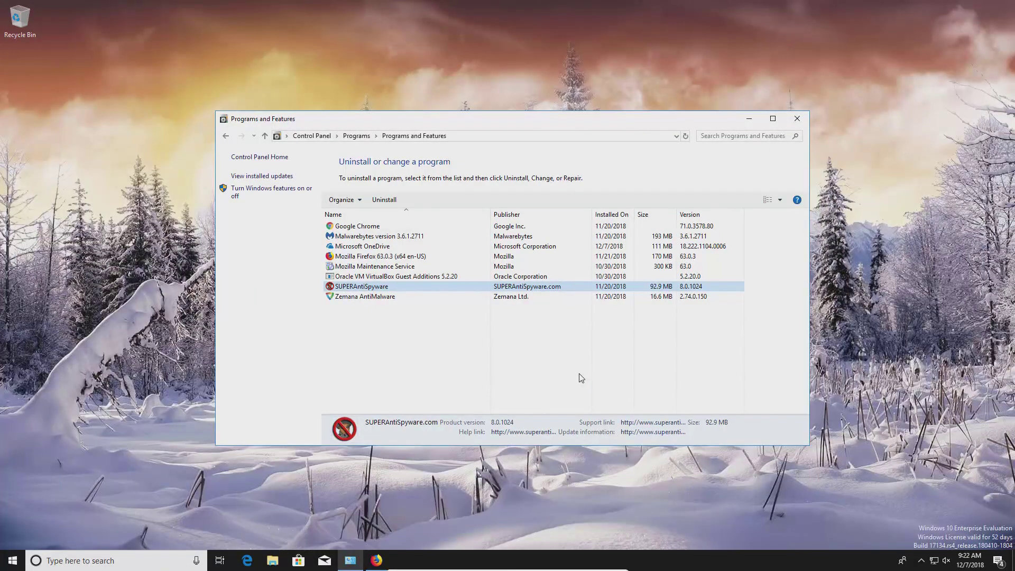
left_click(363, 236)
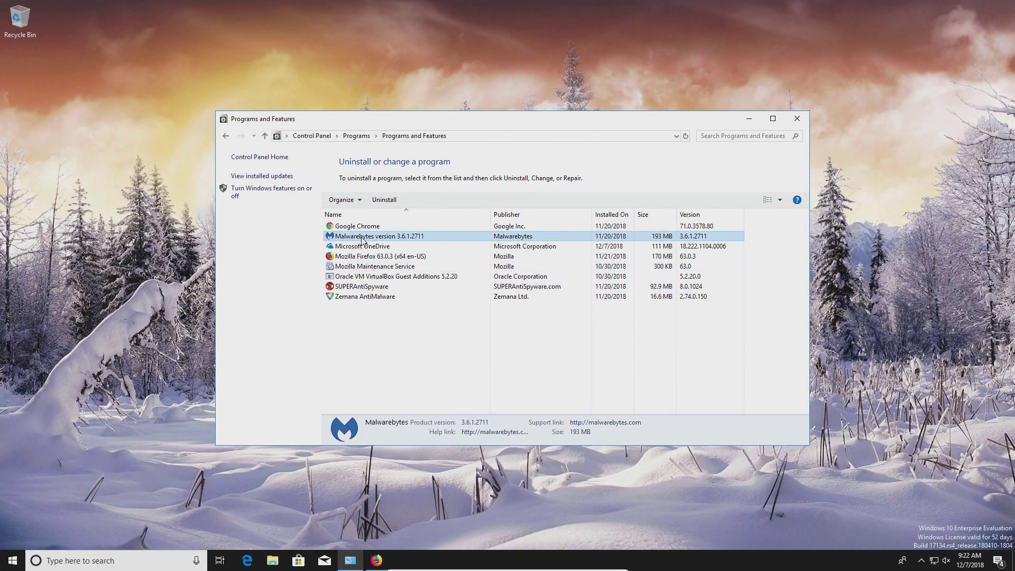
left_click(365, 288)
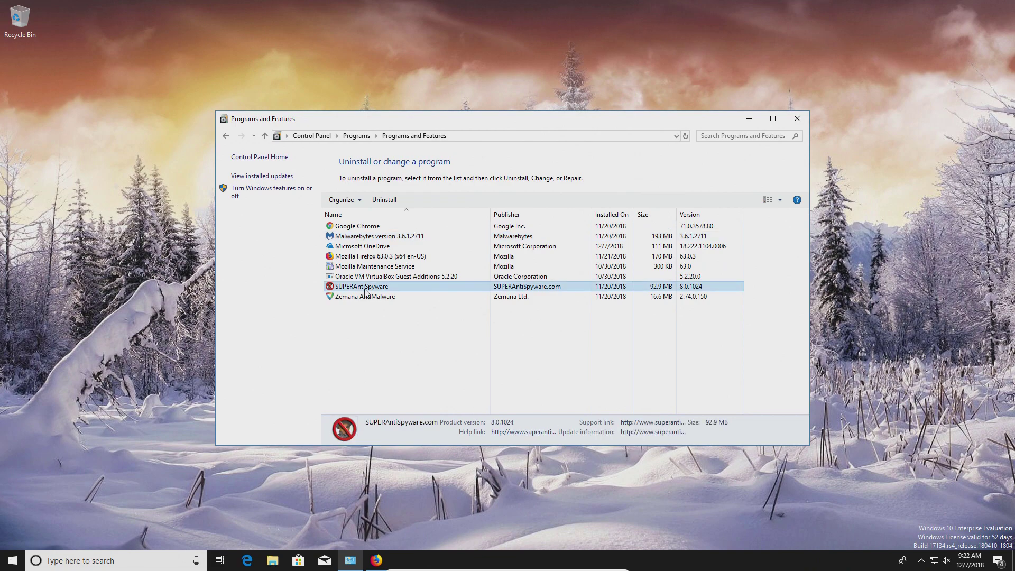
left_click(357, 297)
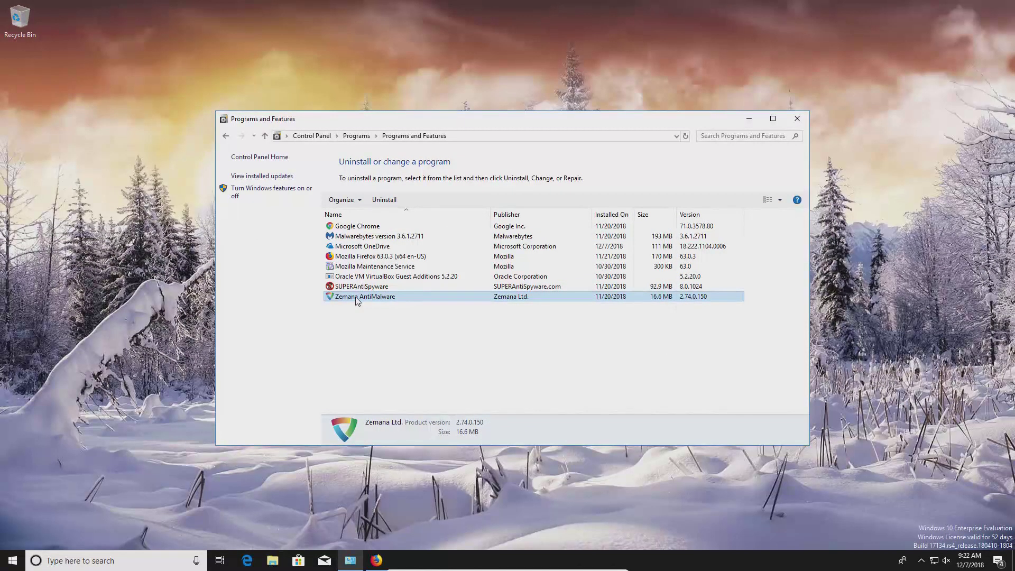
left_click(376, 375)
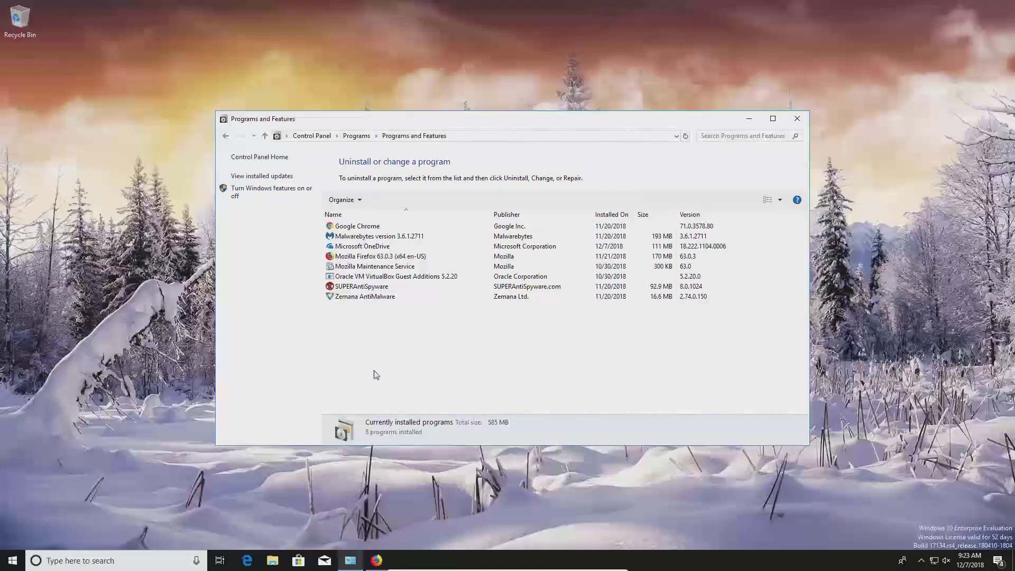
Switch to Firefox, examine the program removal ratings on shouldiremoveit.com, including Ask Toolbar, and minimize the browser
left_click(381, 566)
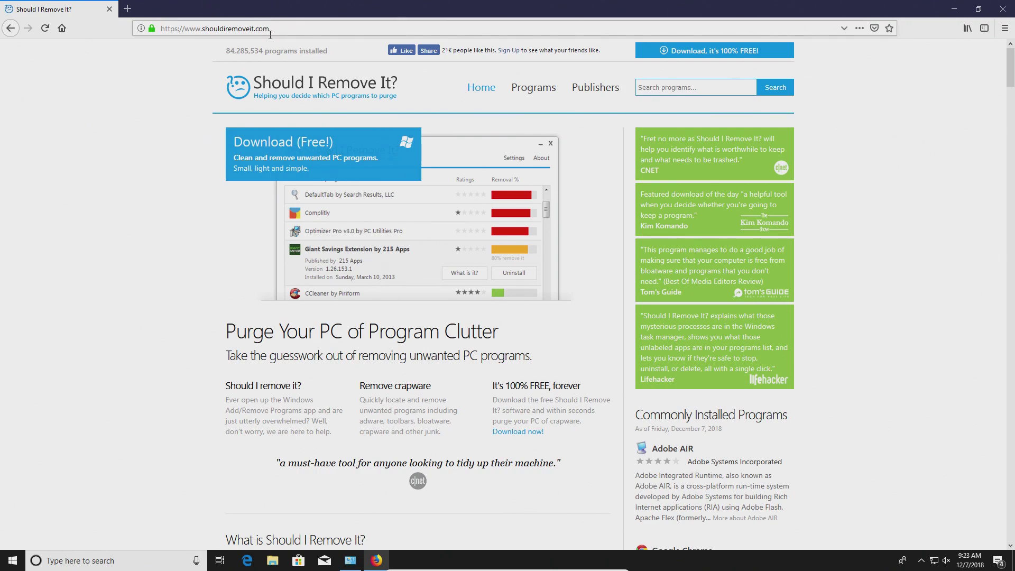
left_click(693, 86)
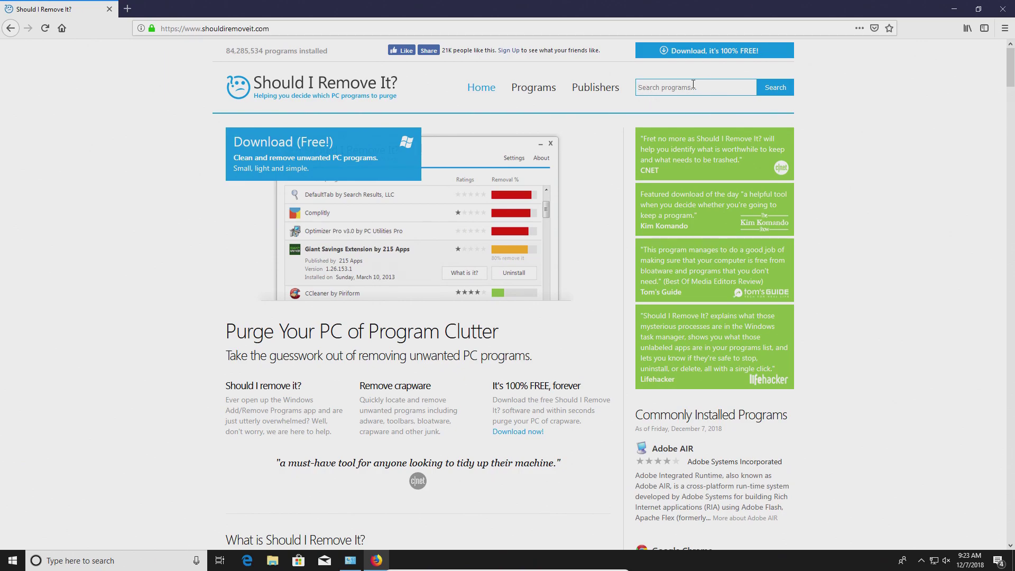
scroll(108, 225, "down", 15)
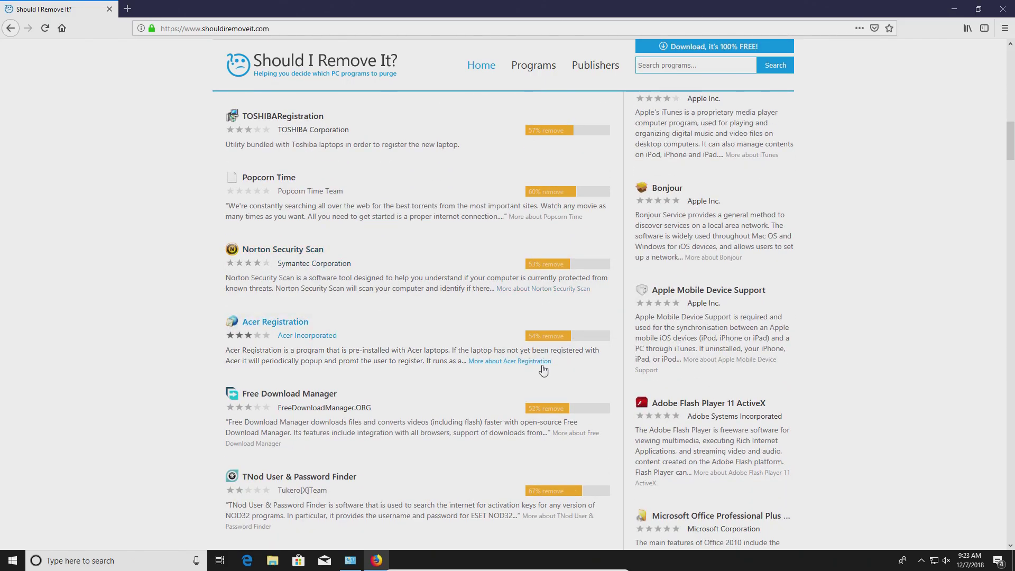
scroll(416, 318, "down", 6)
scroll(417, 319, "down", 2)
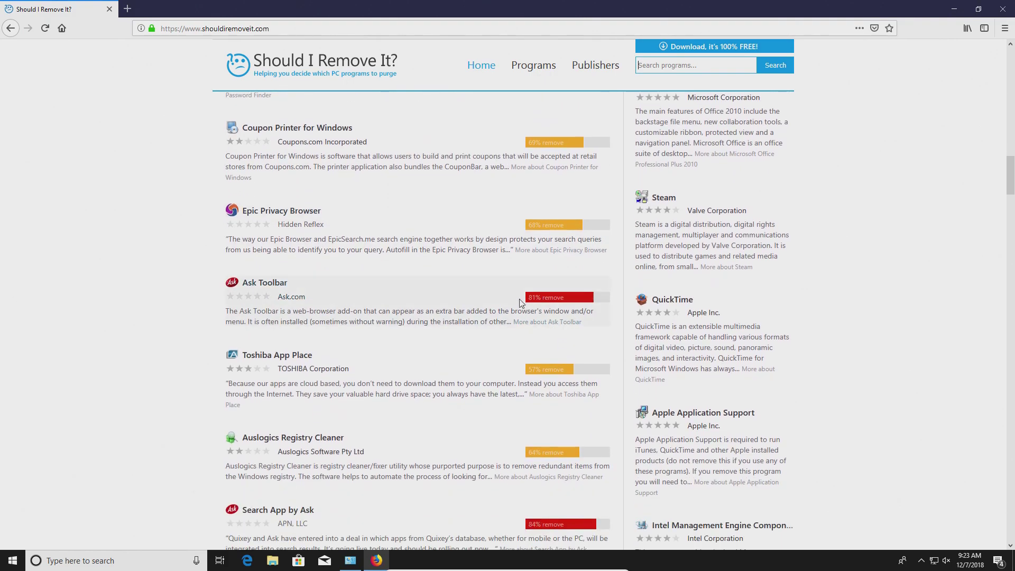
mouse_move(528, 306)
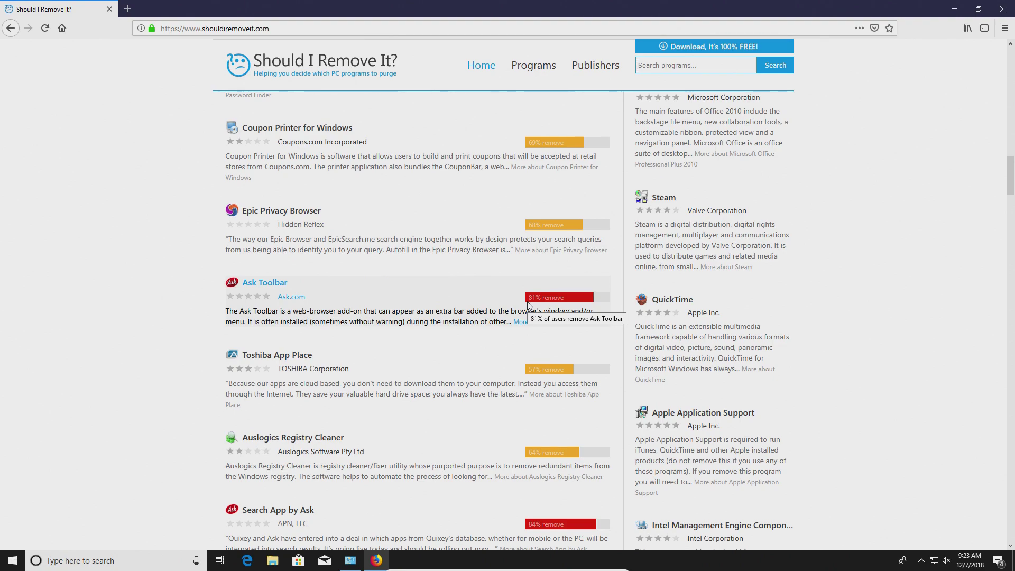
left_click(954, 9)
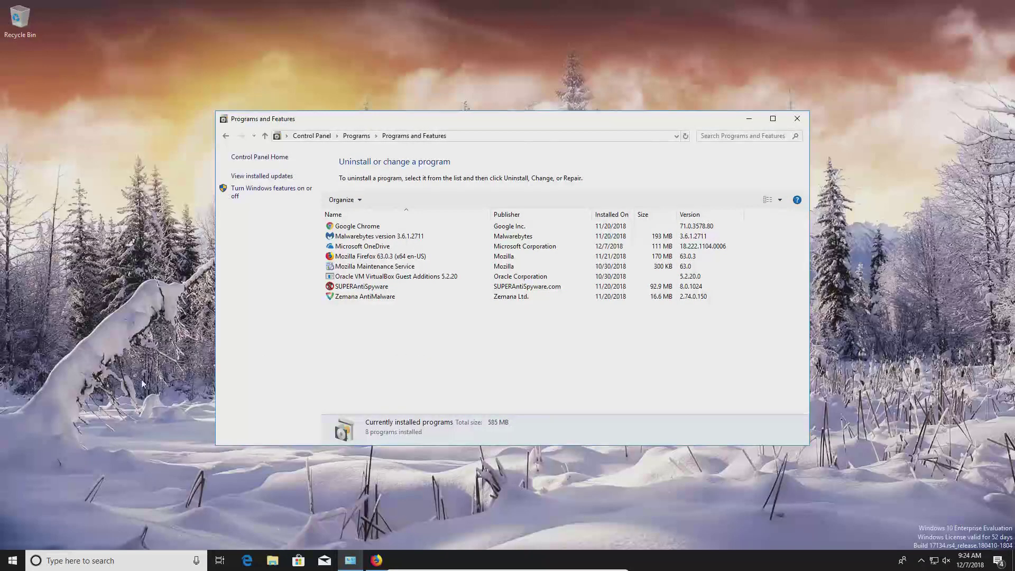
Open the Apps & features list in Windows Settings and look through the installed apps, glancing back at Programs and Features
left_click(12, 559)
type("settings")
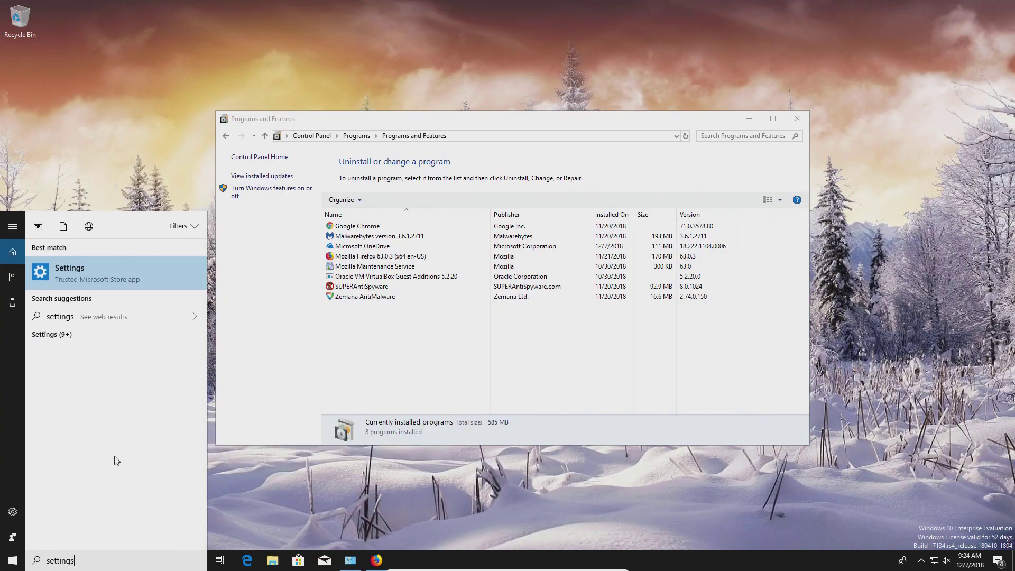
left_click(106, 271)
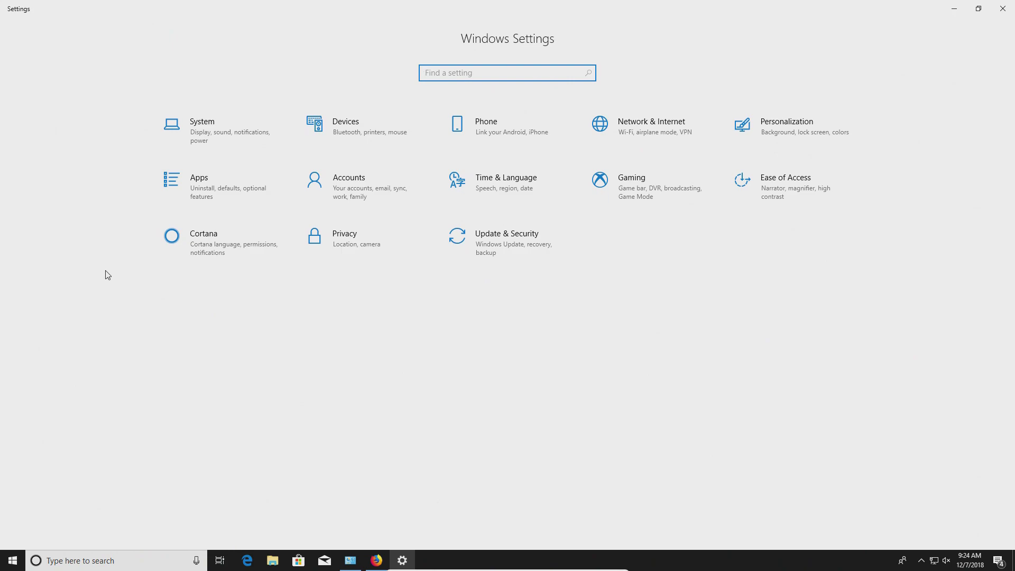
left_click(206, 189)
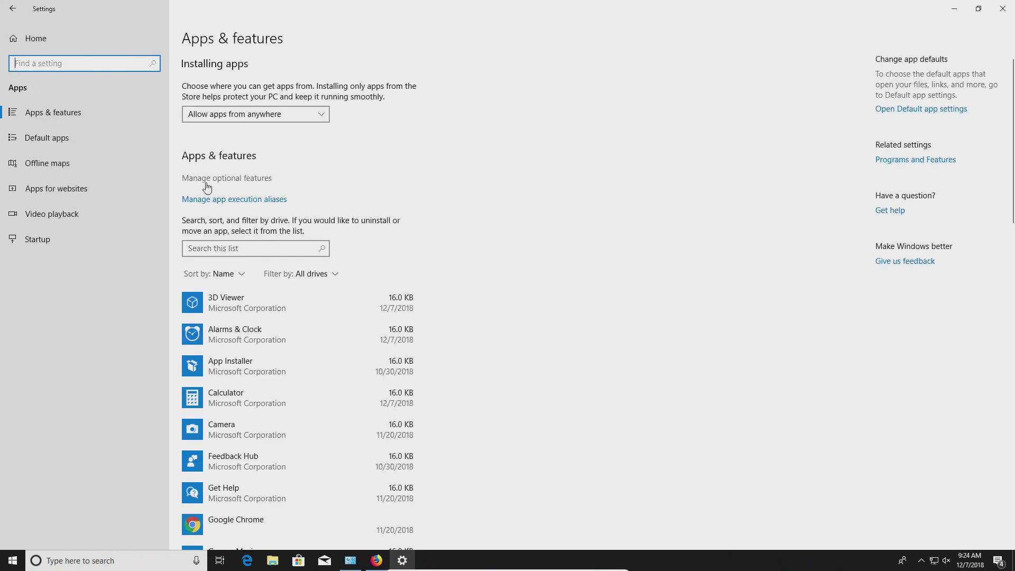
scroll(369, 314, "down", 10)
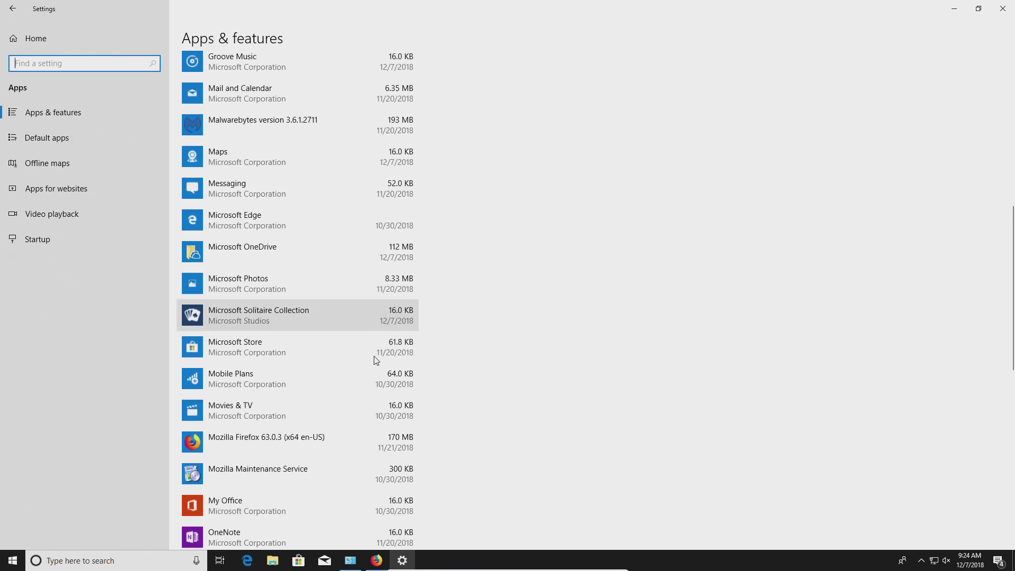
left_click(349, 564)
left_click(349, 563)
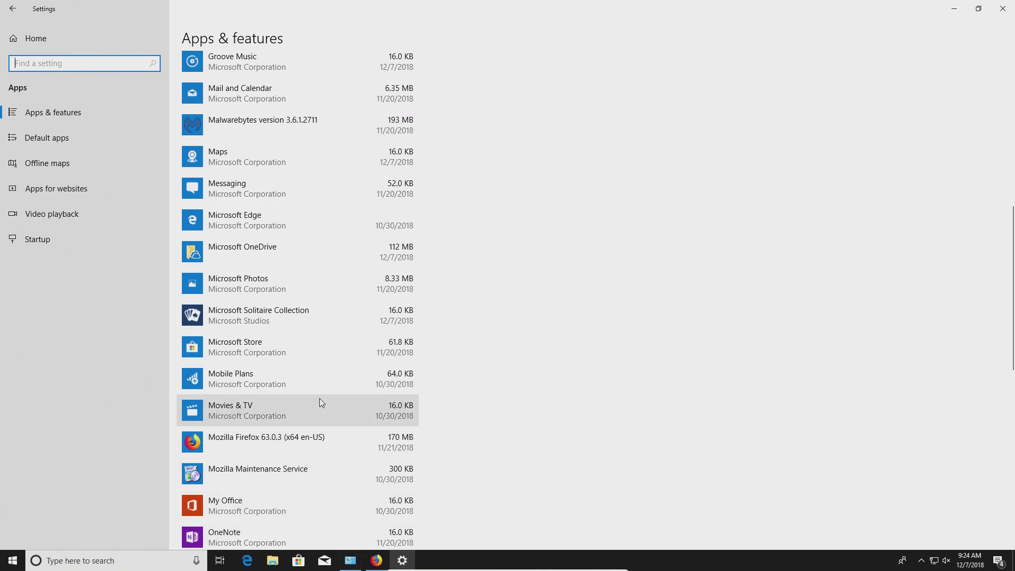
Expand the Skype entry in the Apps & features list to view its removal options, and close Programs and Features
scroll(349, 294, "down", 3)
scroll(346, 299, "down", 4)
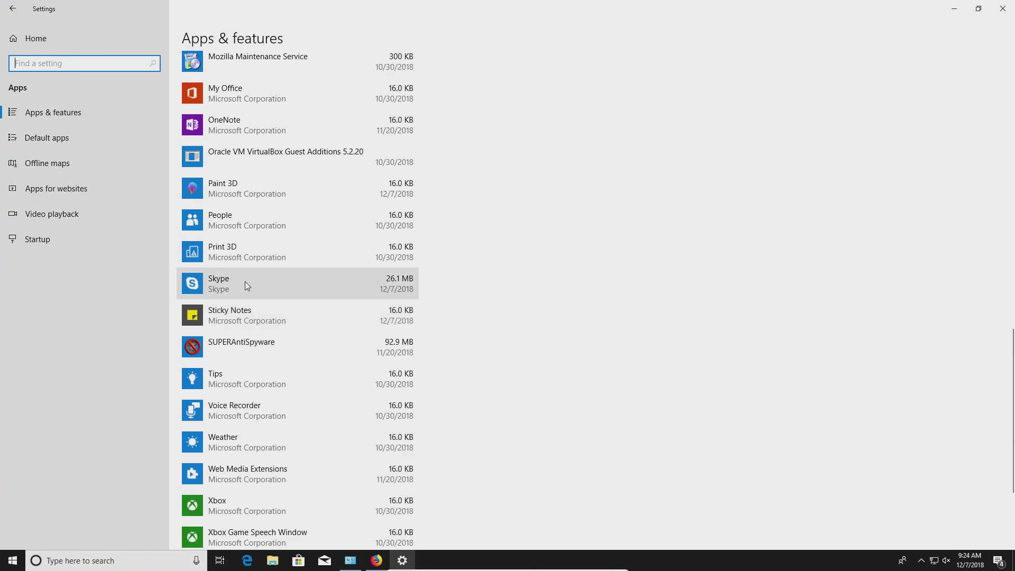
left_click(236, 283)
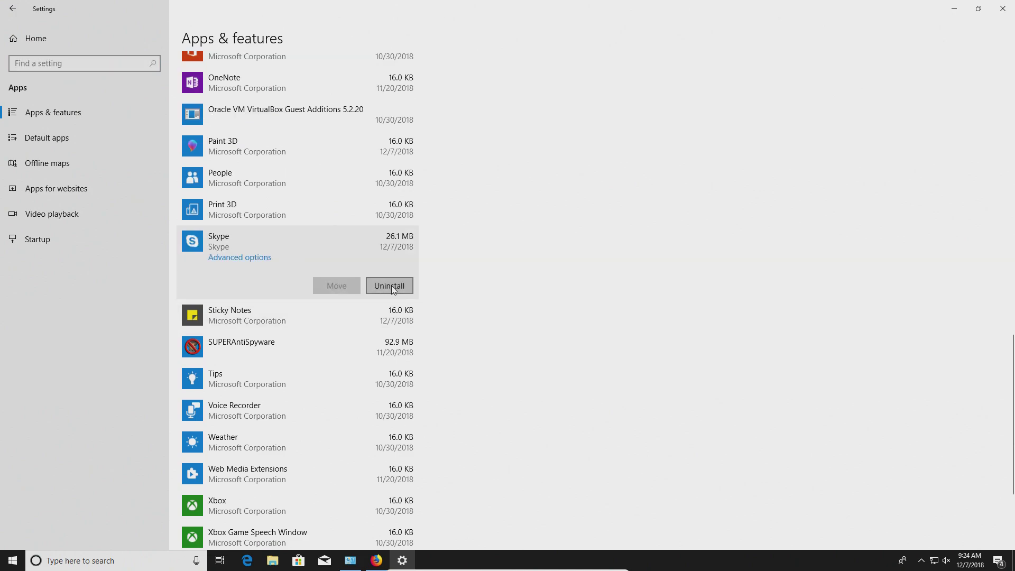
left_click(386, 287)
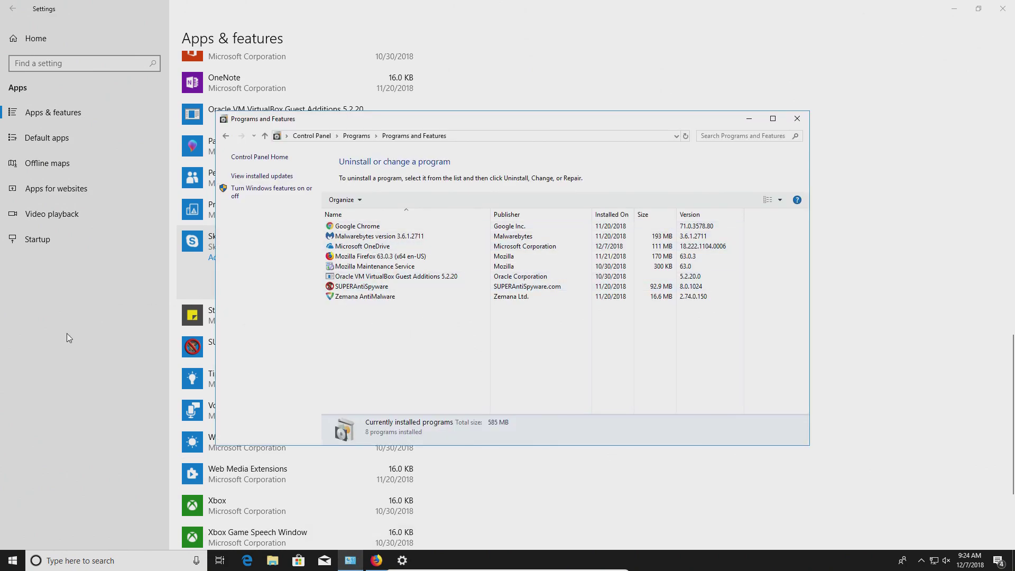
left_click(69, 272)
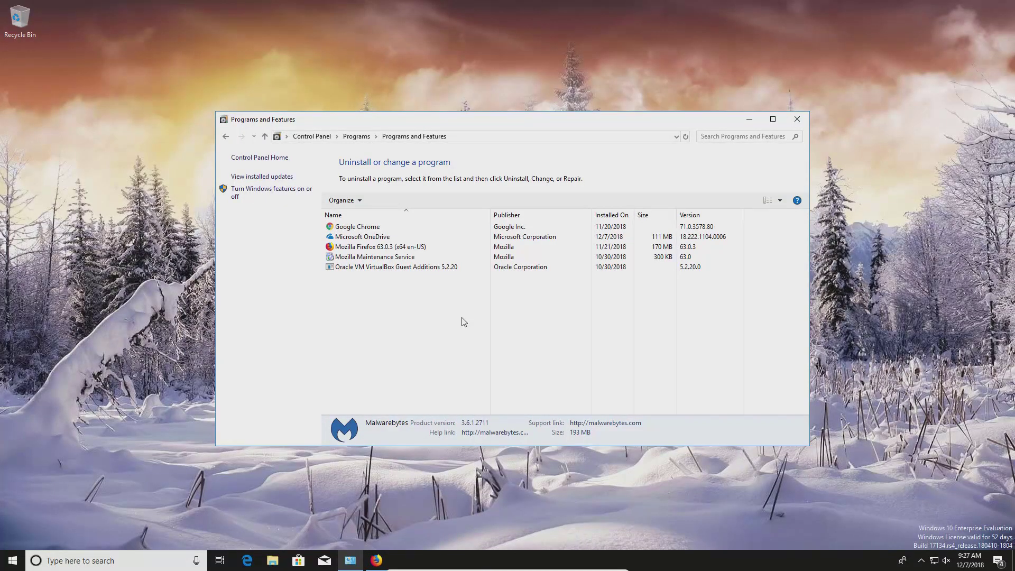
key("alt+F4")
Search Windows for "msconfig" and run System Configuration as administrator
left_click(13, 560)
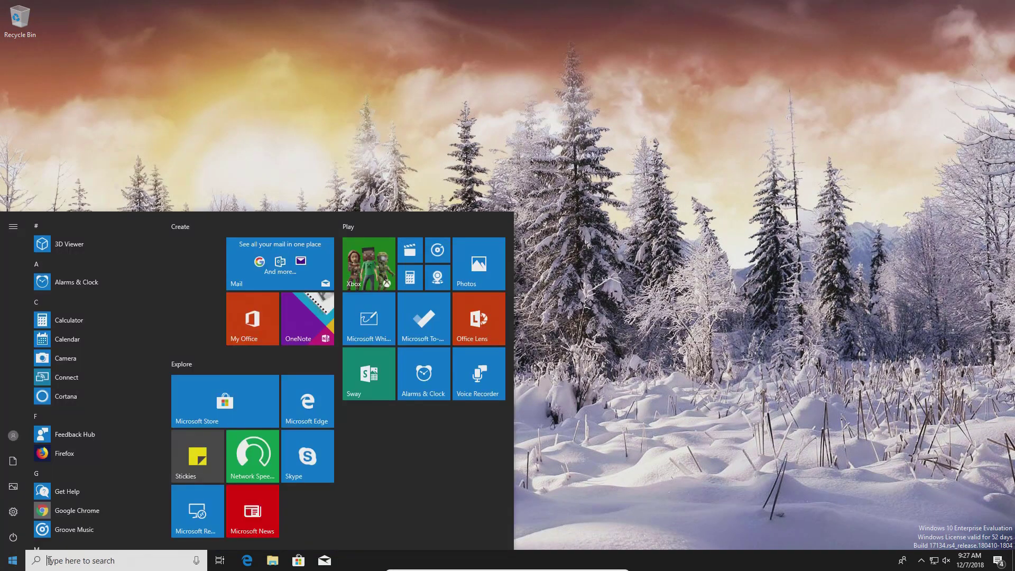
left_click(39, 565)
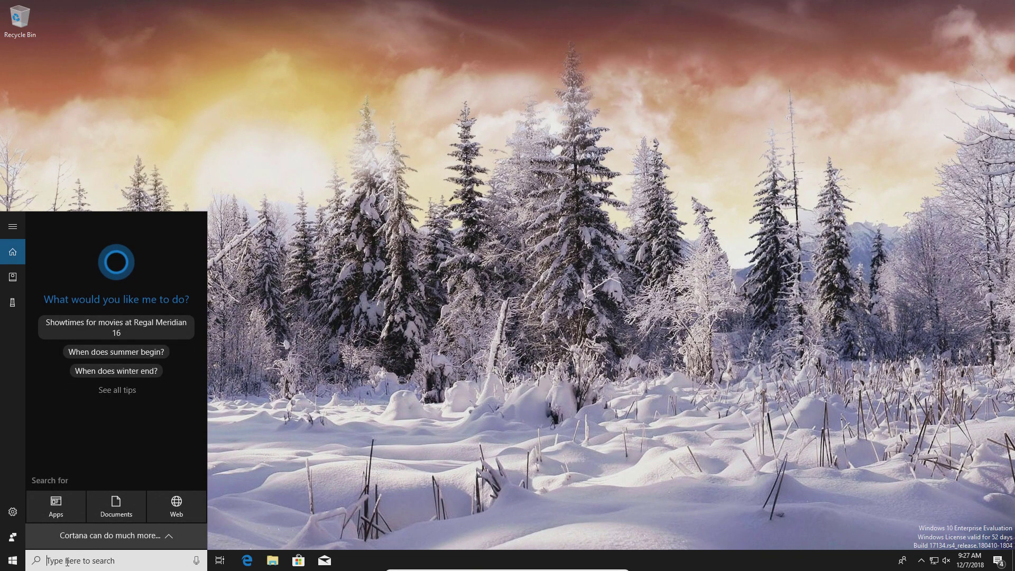
type("msconfig")
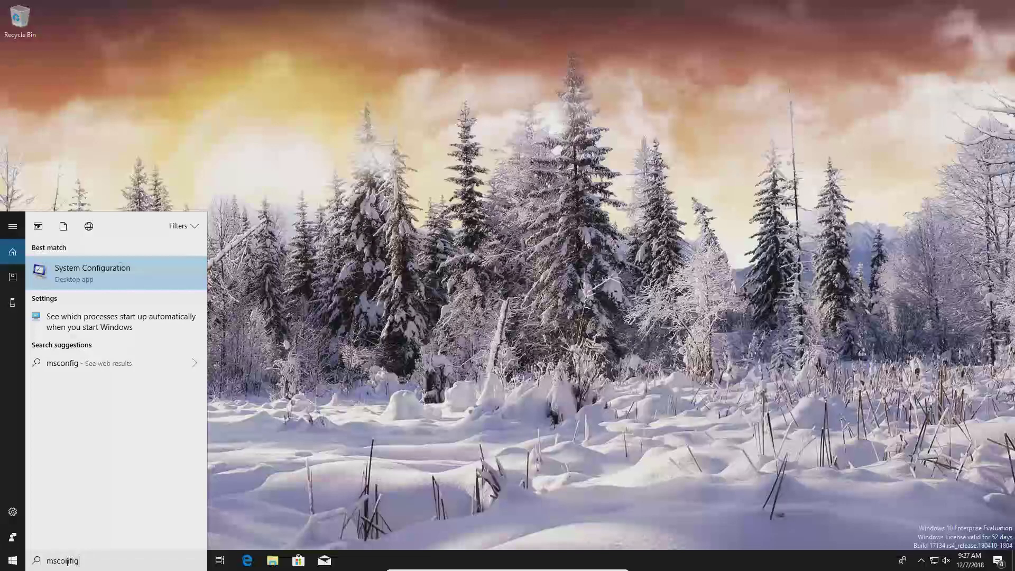
right_click(109, 270)
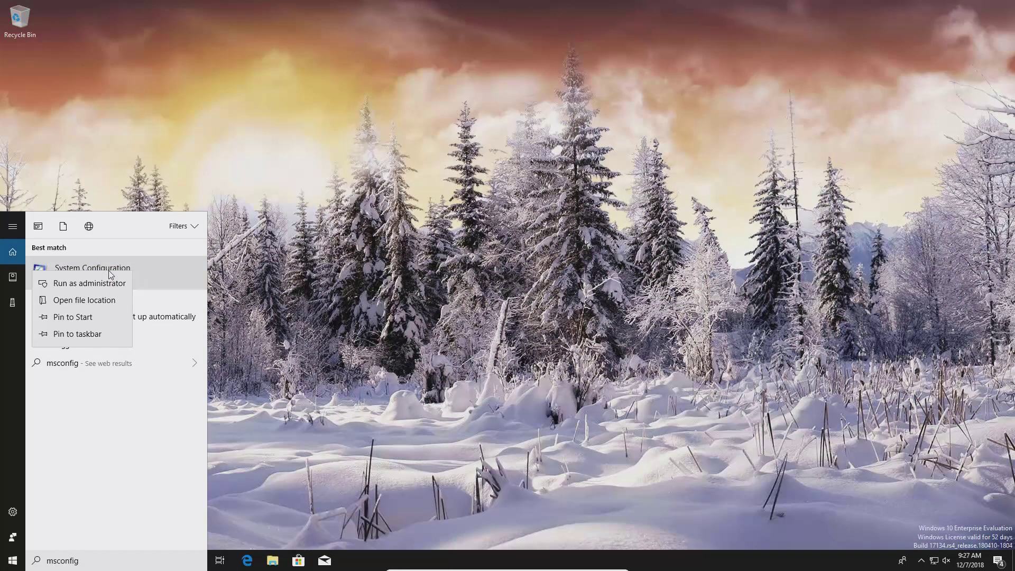
left_click(75, 286)
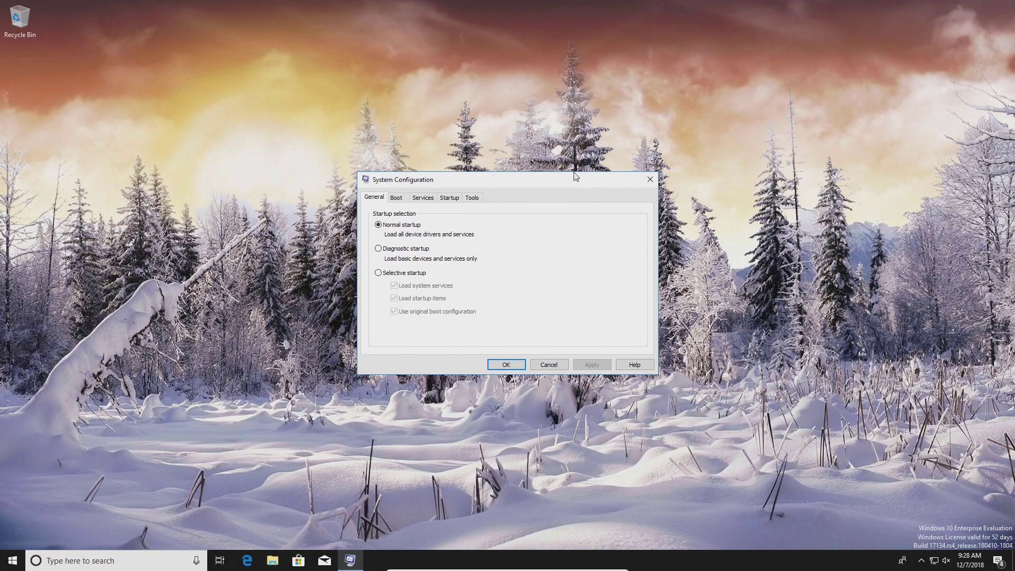
Hide all Microsoft services in System Configuration, disable the remaining Google, Mozilla and VirtualBox services, and apply the changes
left_click(425, 199)
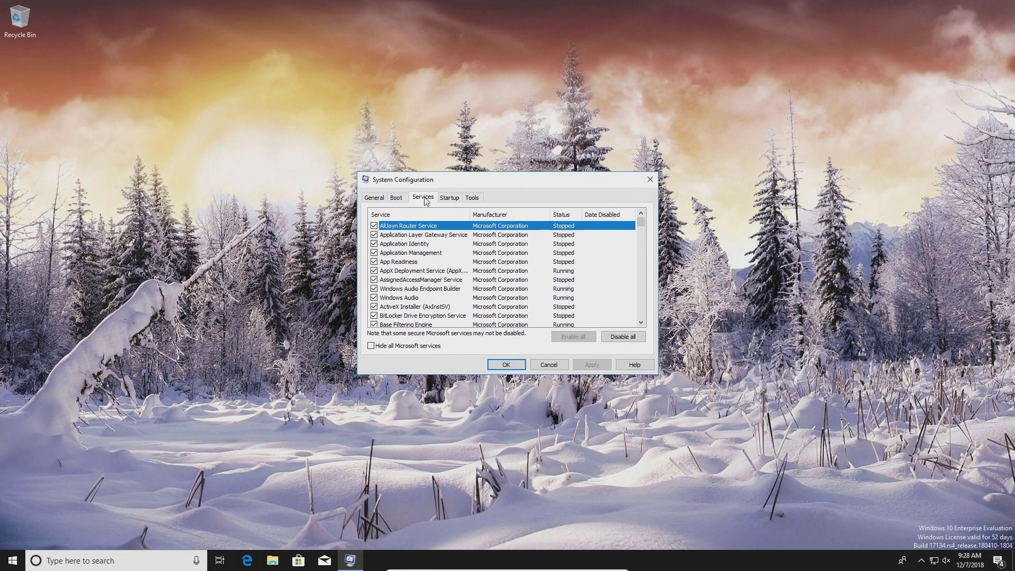
left_click(371, 346)
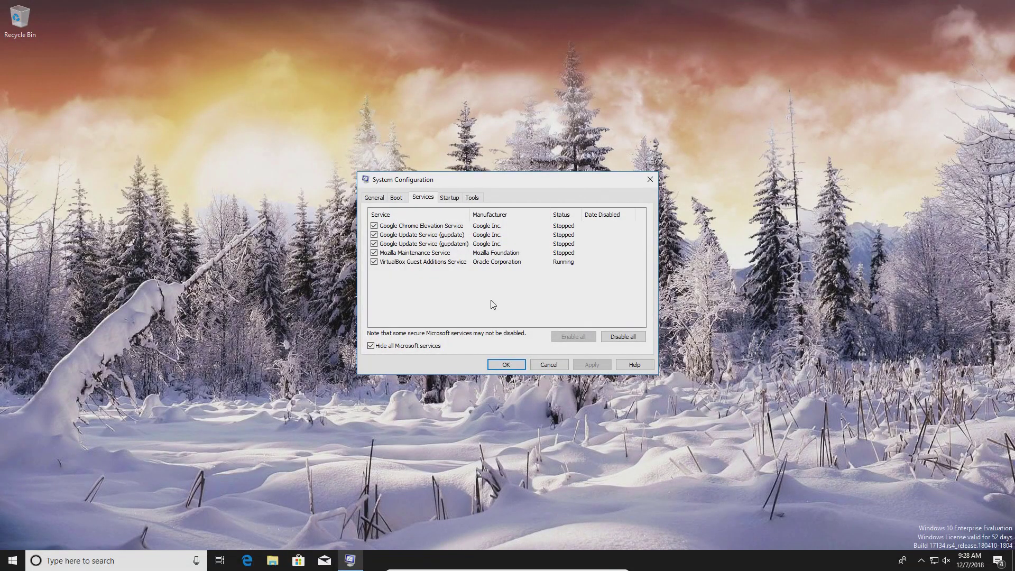
left_click(374, 226)
left_click(374, 235)
left_click(374, 244)
left_click(375, 253)
left_click(374, 262)
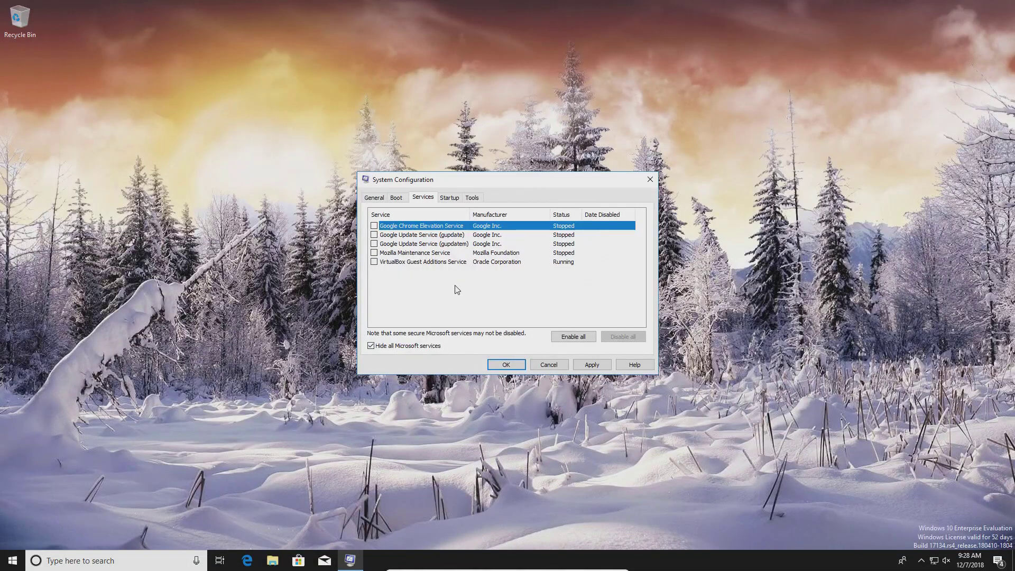
left_click(401, 236)
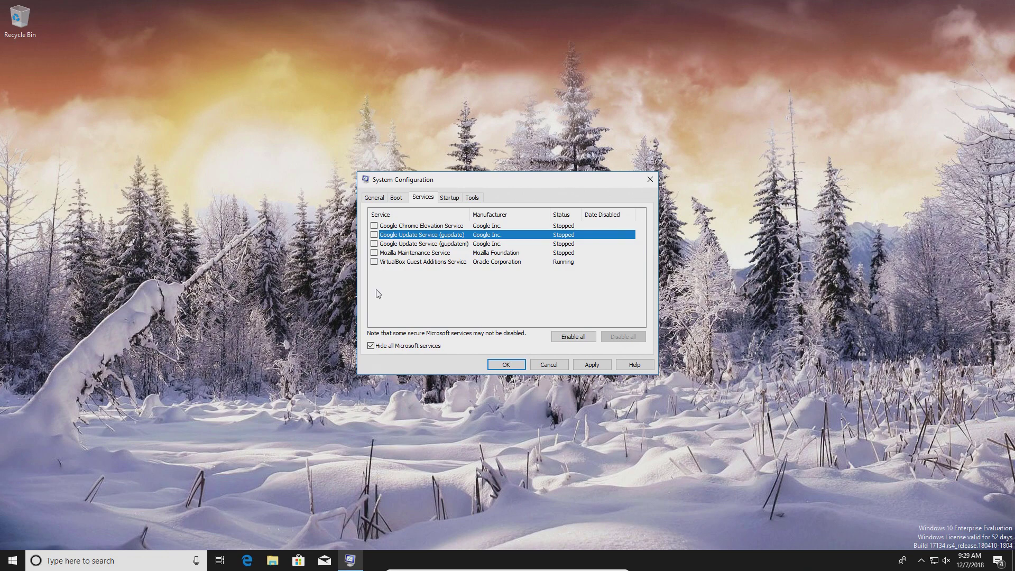
left_click(410, 252)
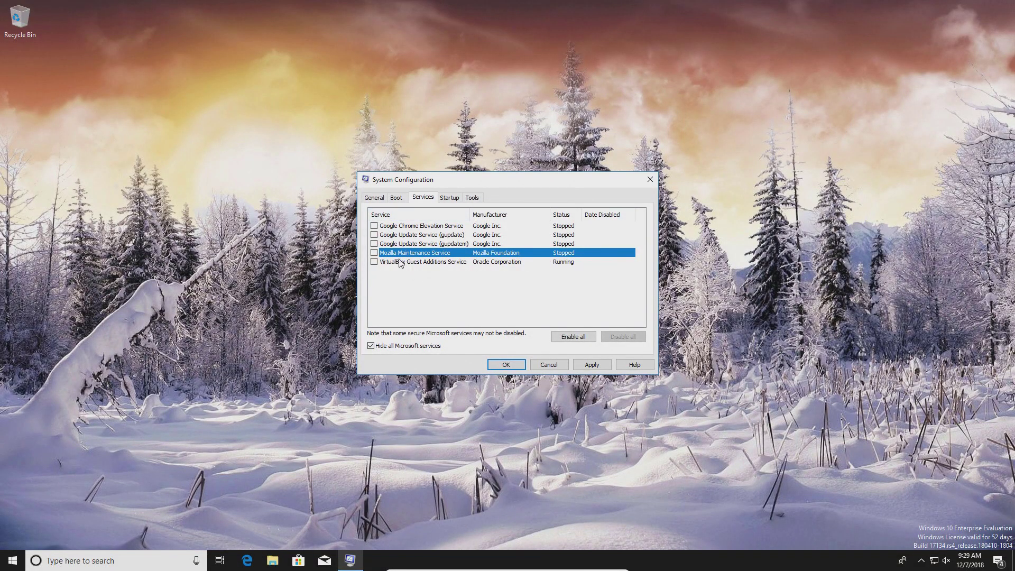
left_click(597, 367)
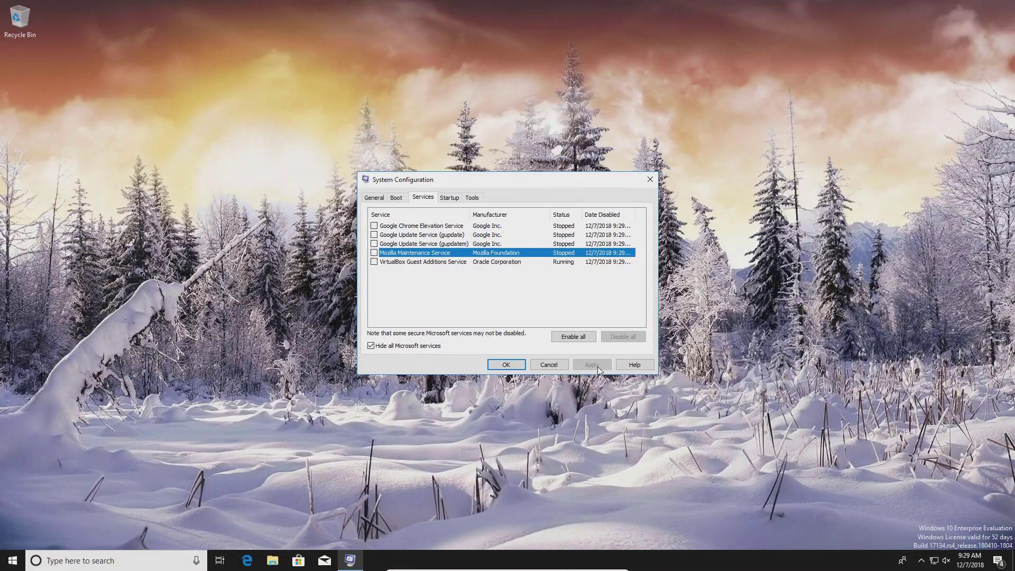
Open Task Manager's startup list from System Configuration and disable Microsoft OneDrive at startup
left_click(450, 200)
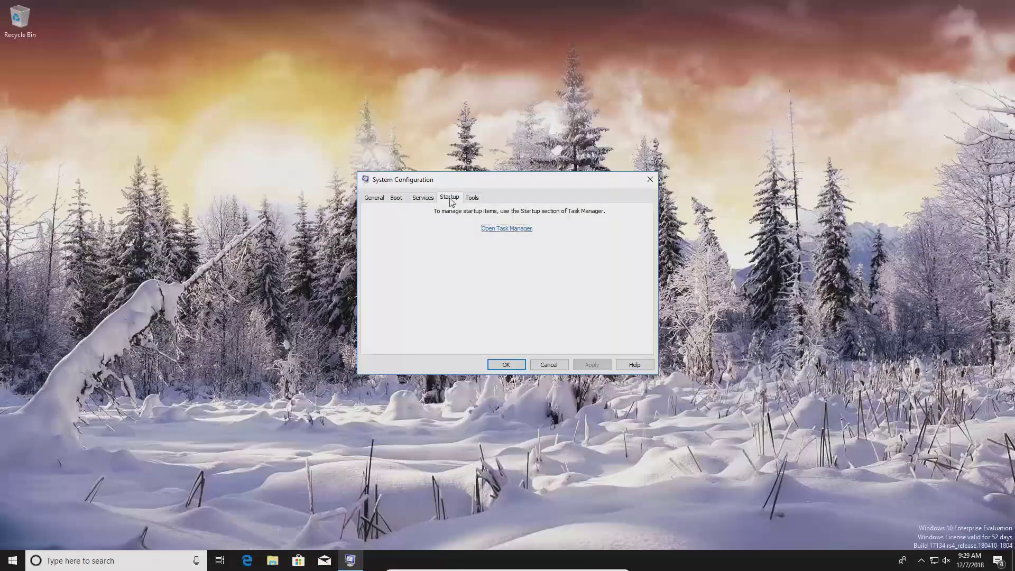
left_click(501, 230)
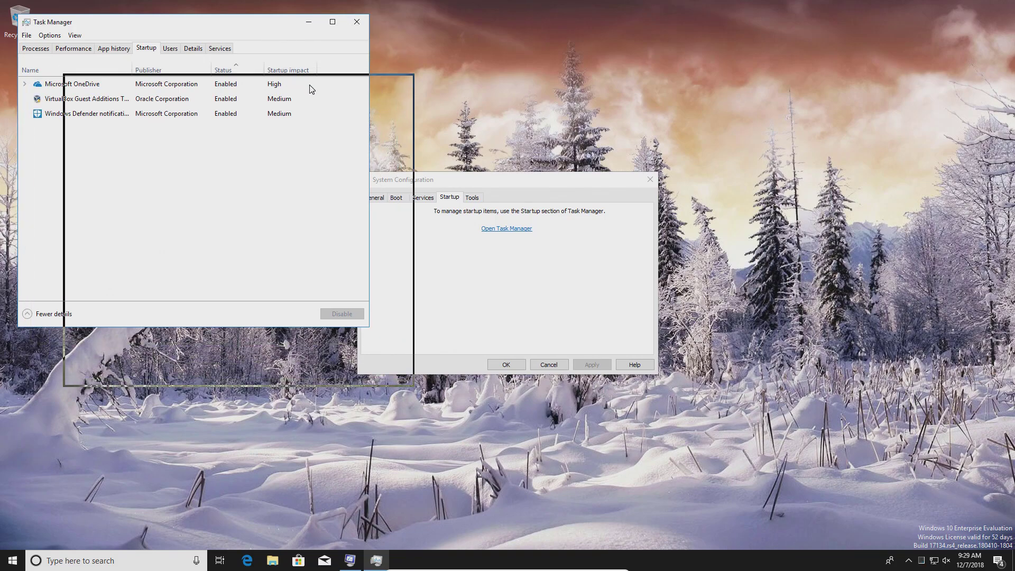
left_click_drag(519, 179, 669, 154)
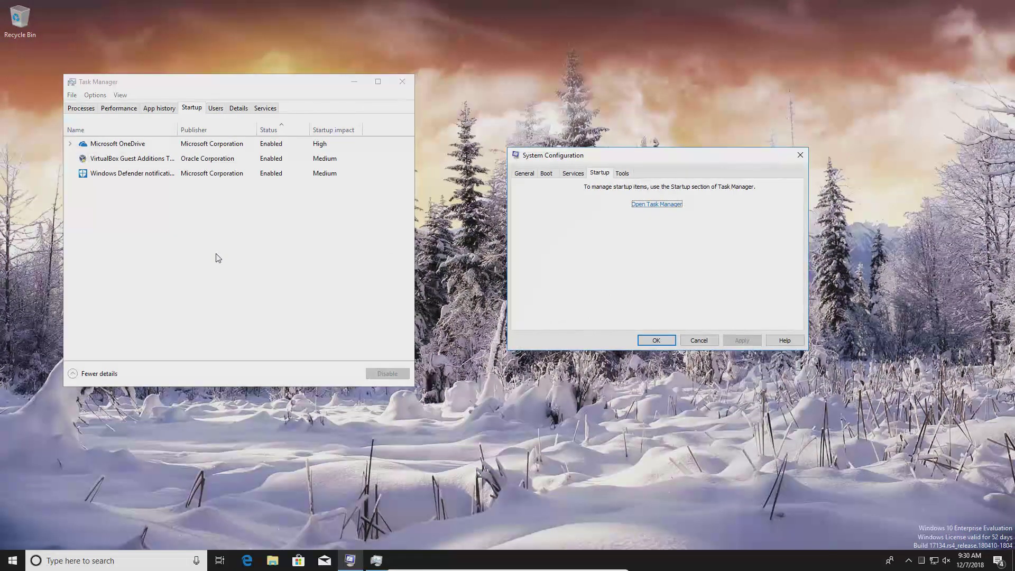
left_click(230, 175)
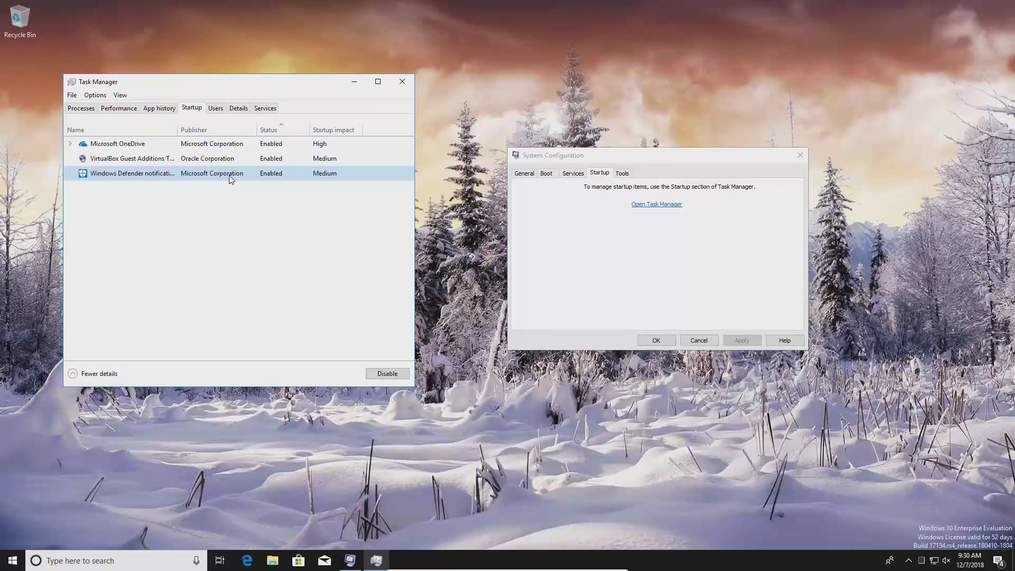
left_click(271, 144)
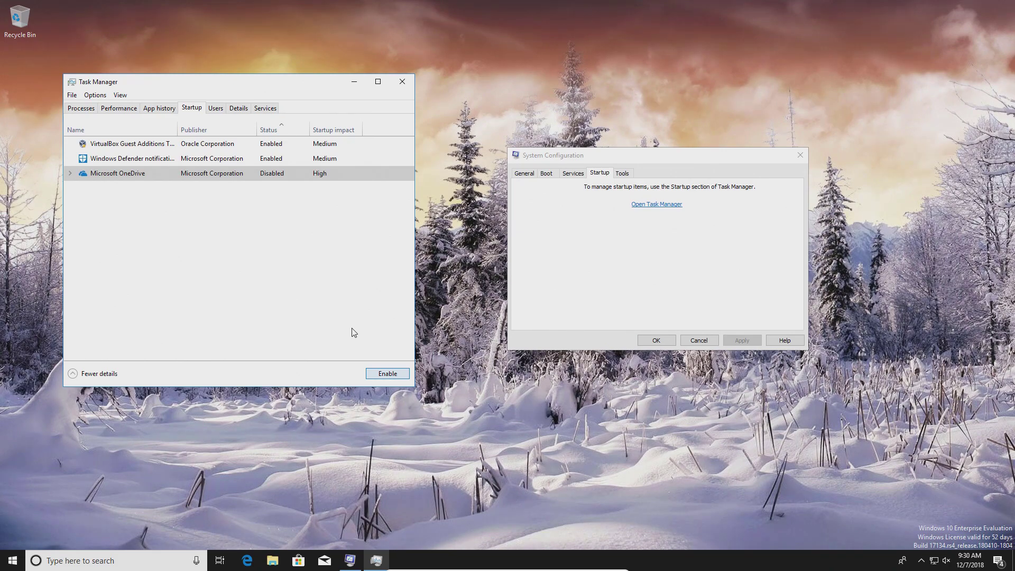
Close Task Manager, accept the System Configuration changes, and restart the computer
left_click(402, 81)
left_click(652, 340)
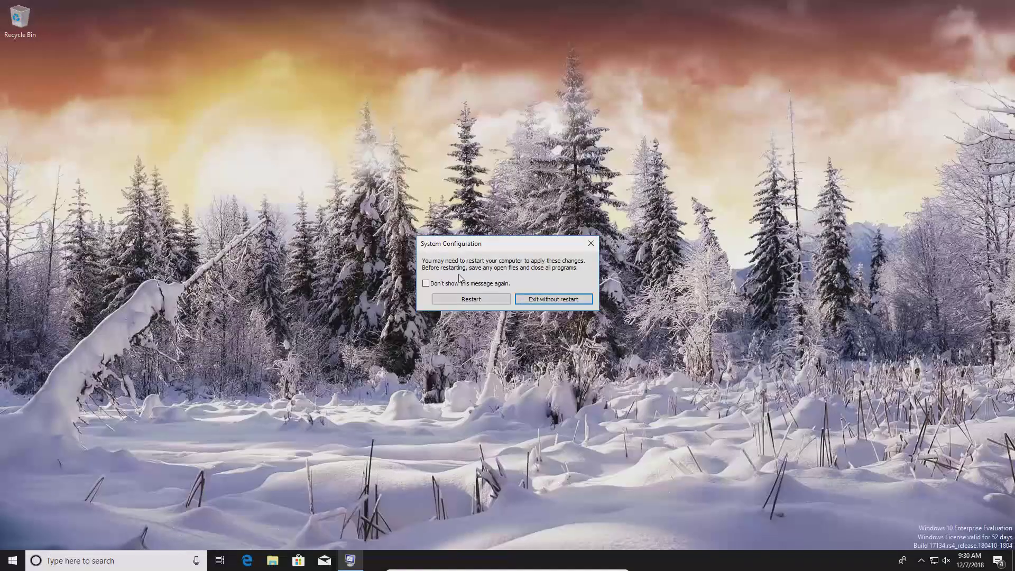
left_click(478, 300)
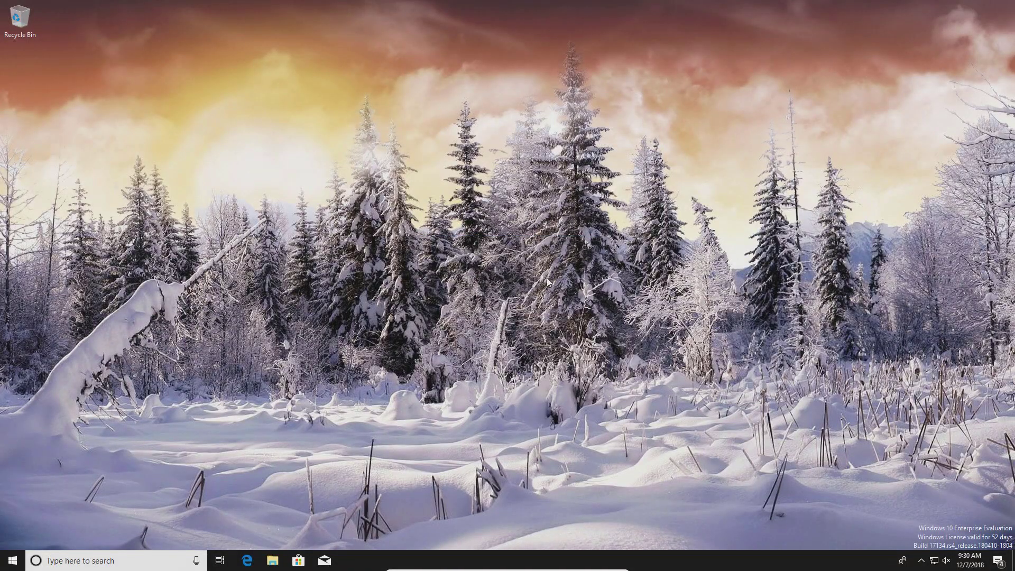
Open the properties of Local Disk (C:) in File Explorer and launch its Optimize Drives tool
left_click(275, 563)
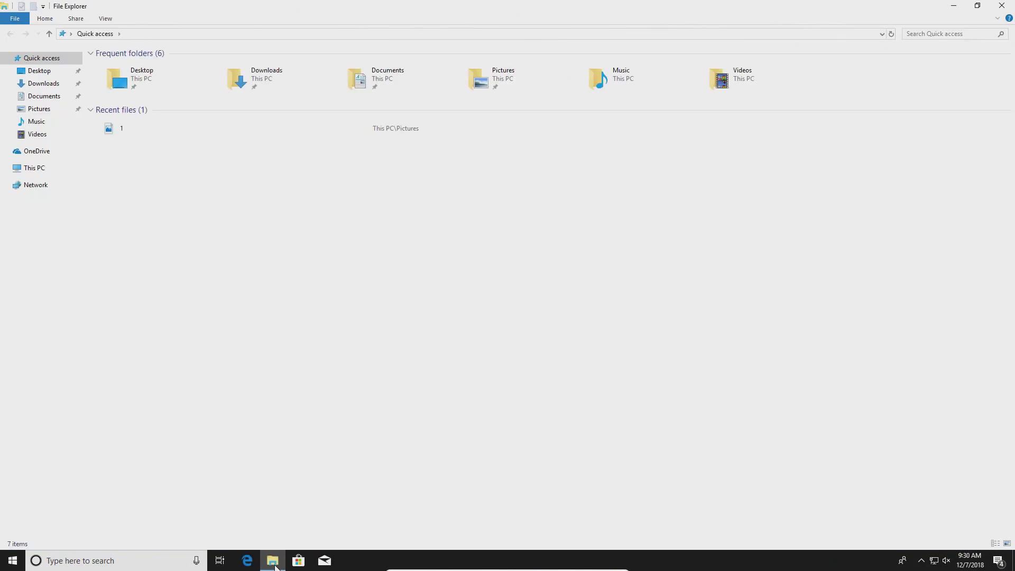
left_click(42, 169)
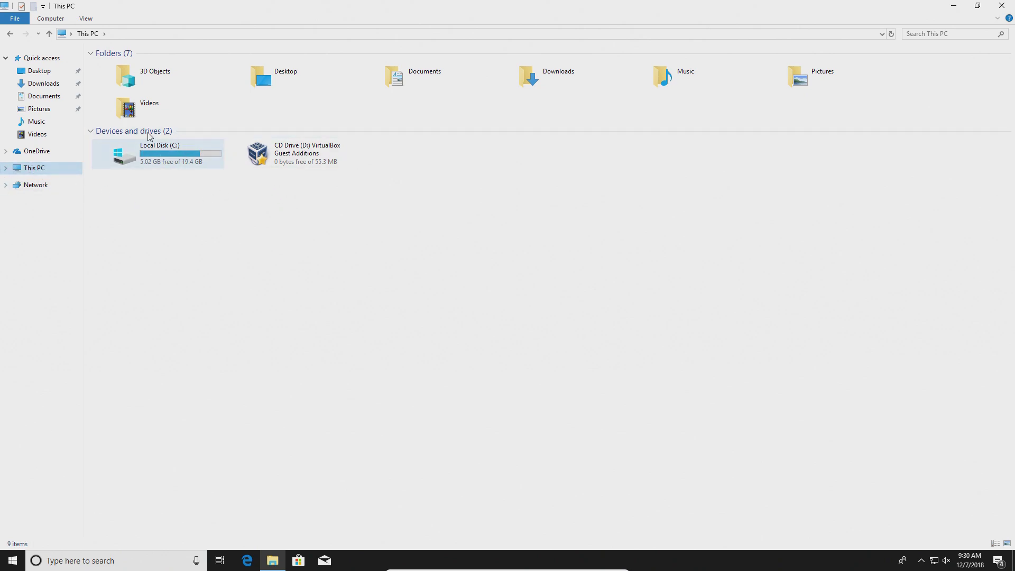
right_click(176, 156)
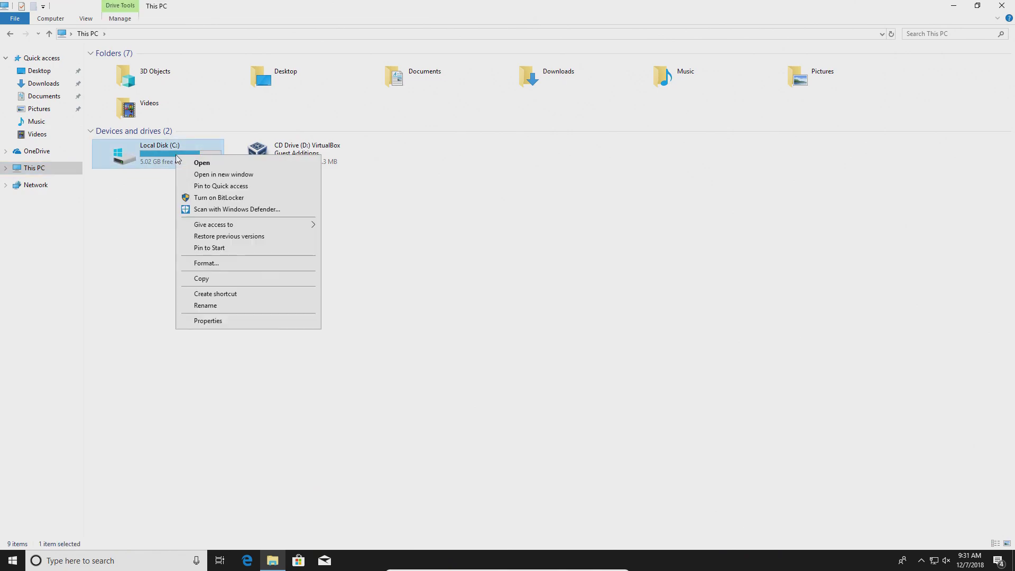
left_click(209, 321)
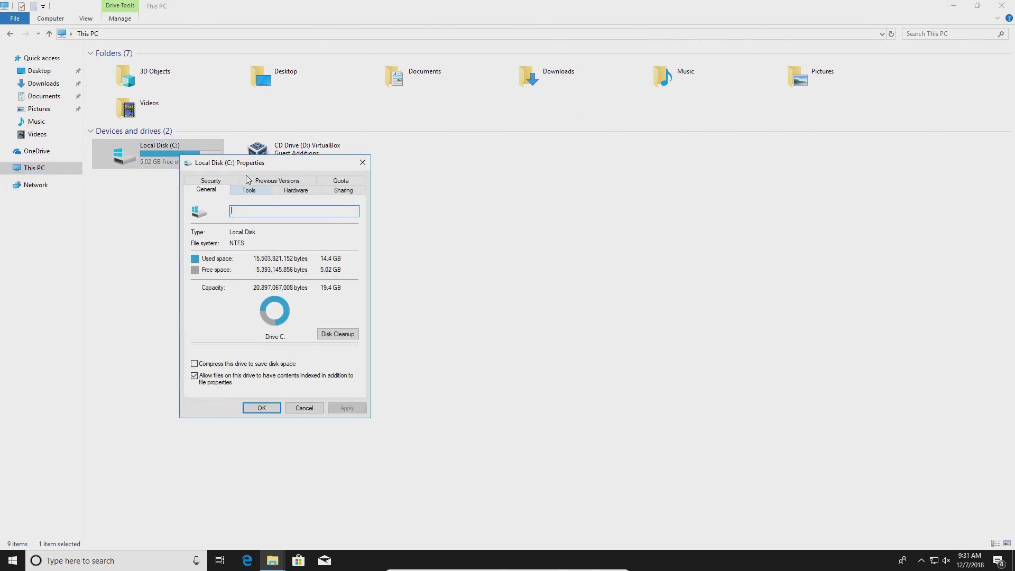
left_click(250, 191)
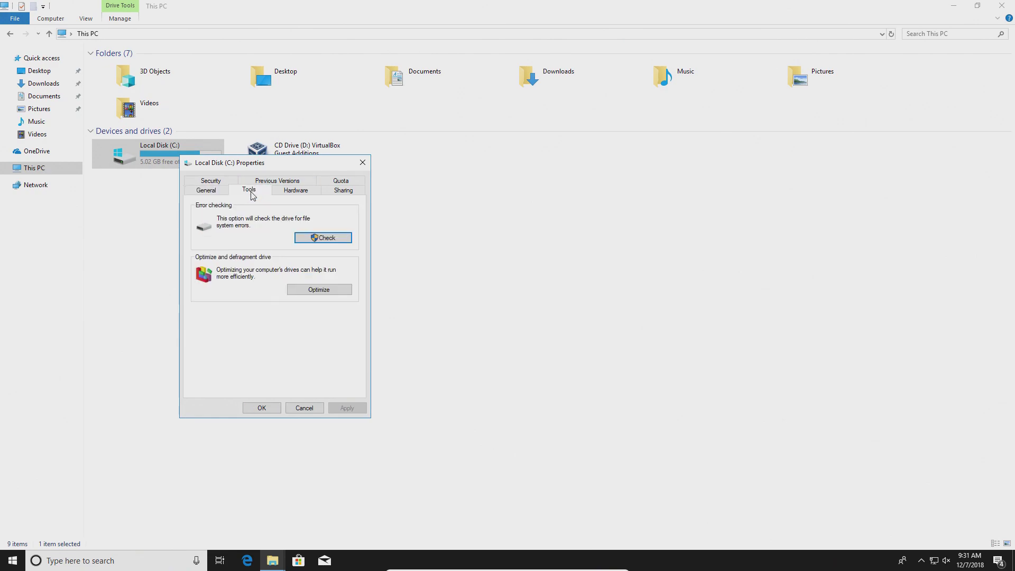
left_click(312, 290)
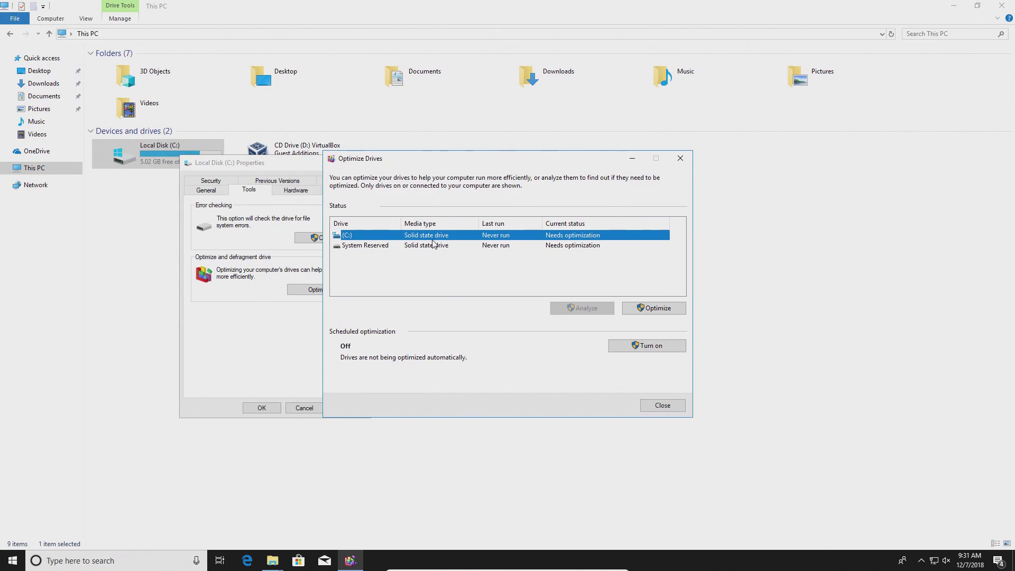
Try a scheduled drive optimization with Monthly frequency, and cancel the schedule settings
left_click(641, 347)
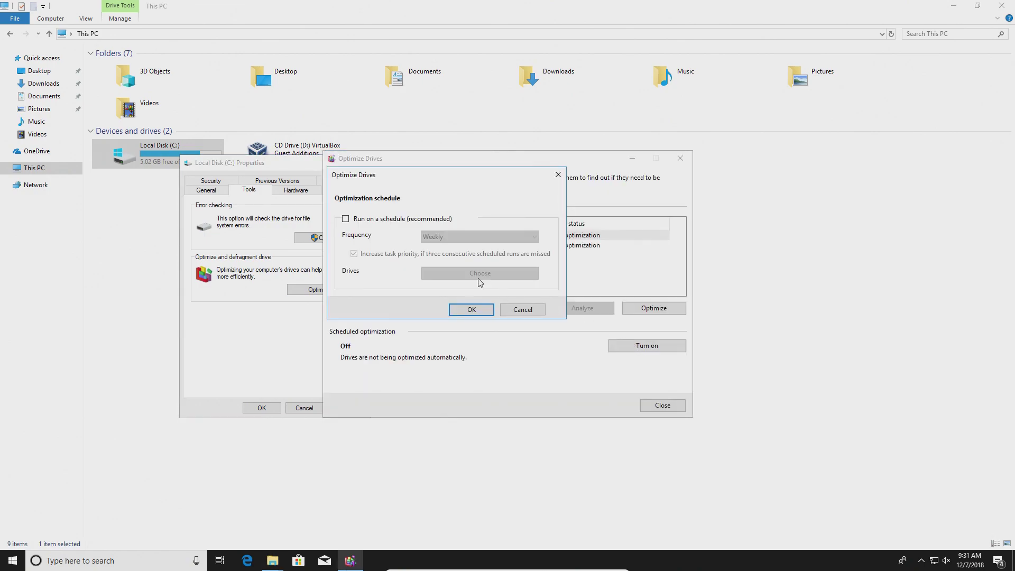
left_click(346, 218)
left_click(460, 237)
left_click(446, 264)
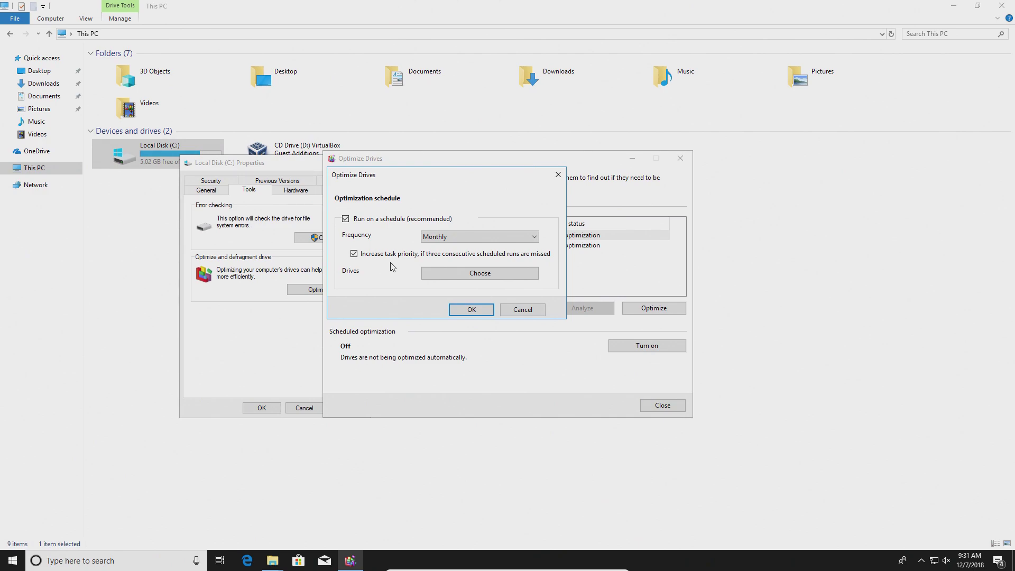
left_click(522, 312)
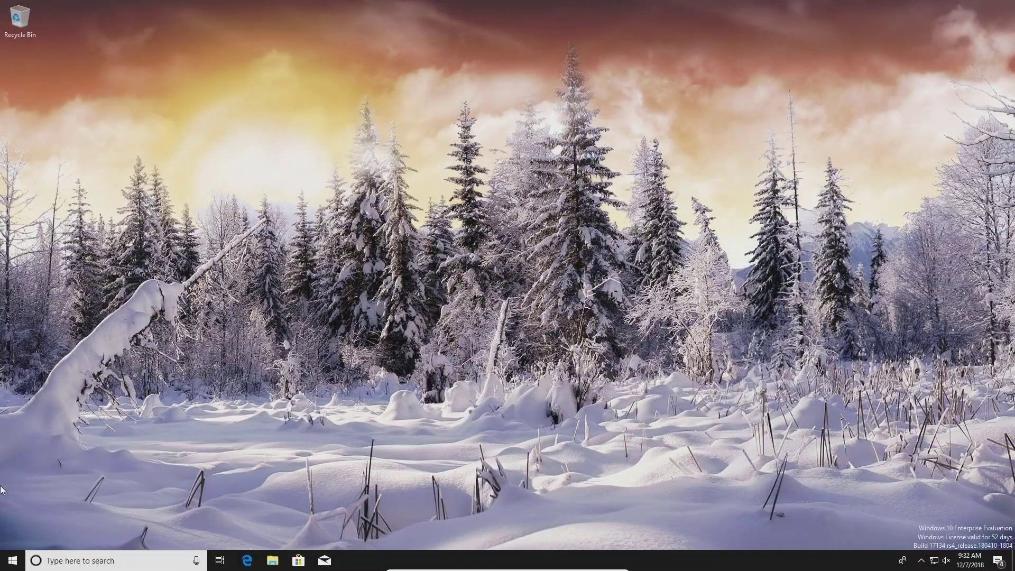
Search Windows for "reset", open the Recovery settings, and start the Reset this PC process
left_click(11, 561)
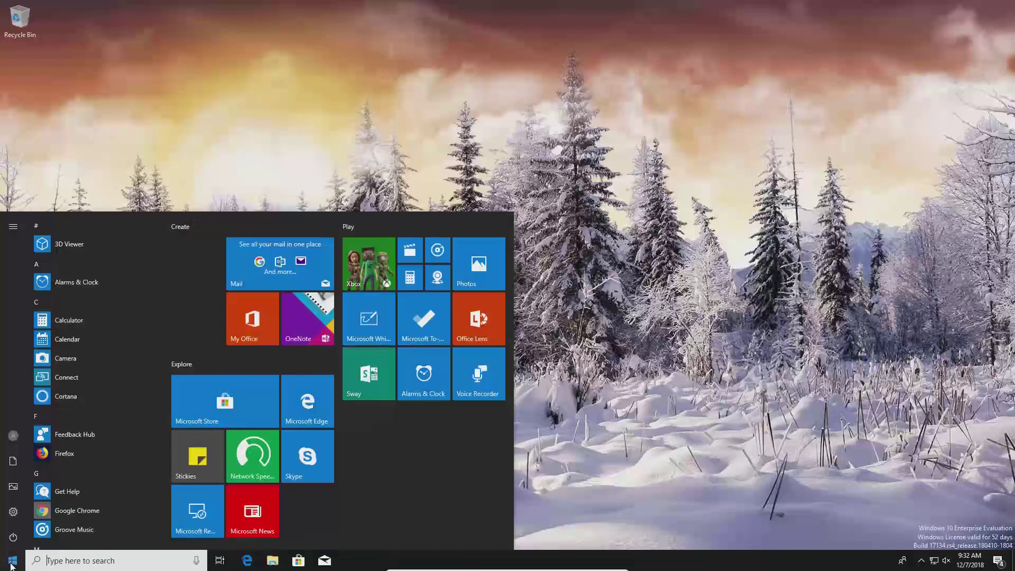
left_click(64, 560)
type("reset")
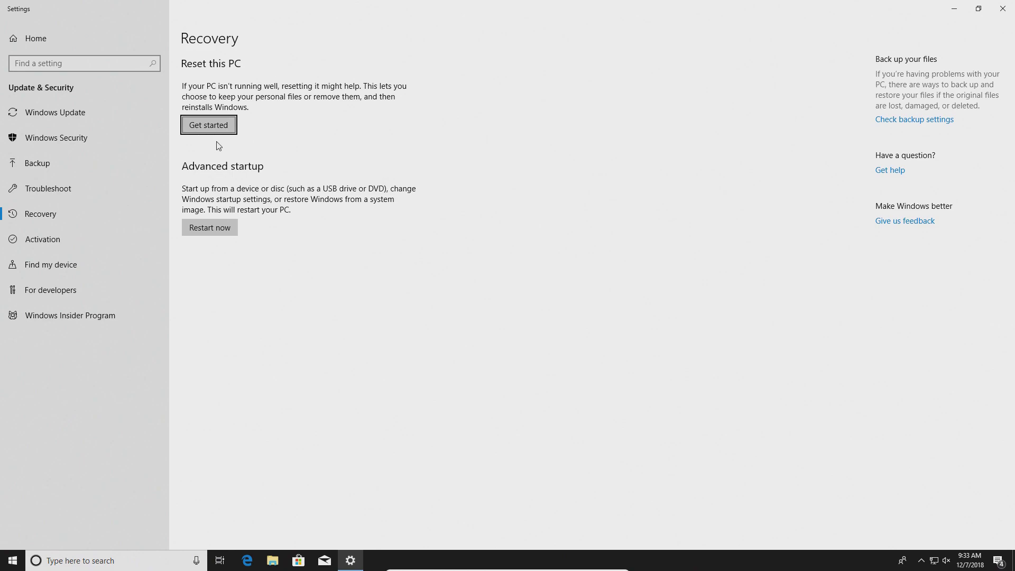
left_click(220, 124)
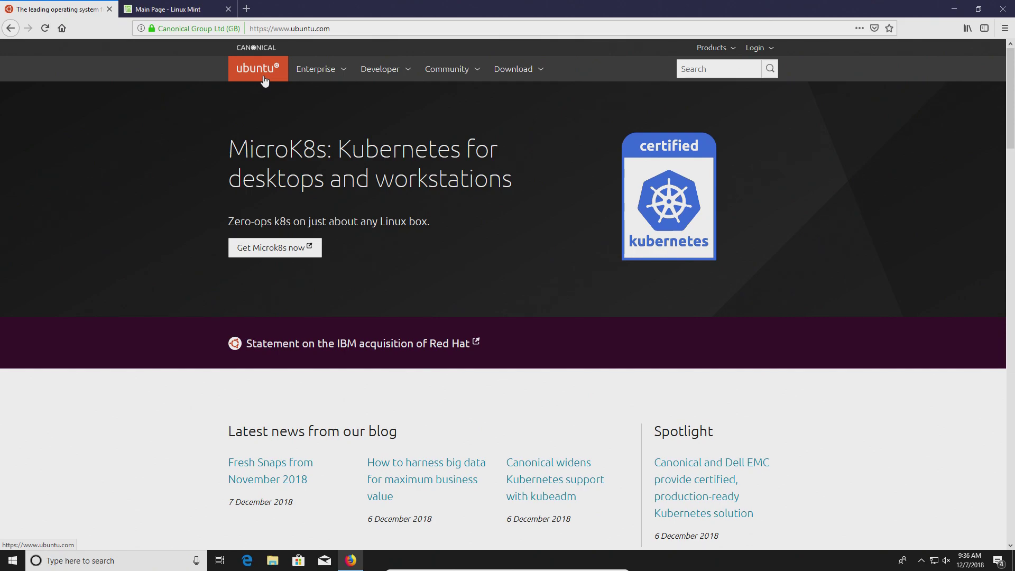
View the Linux Mint main page in Firefox as an alternative to the Ubuntu site
left_click(169, 9)
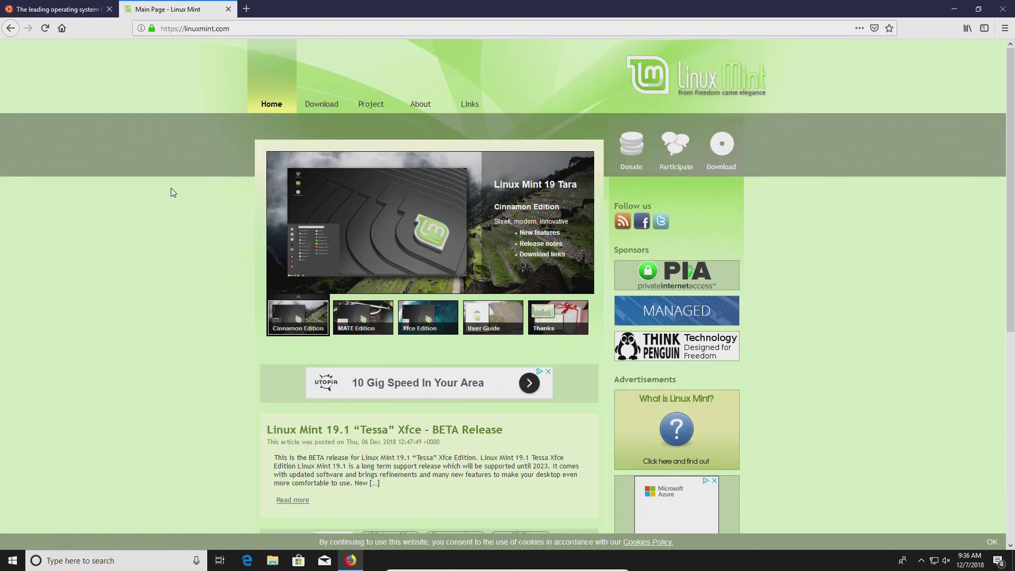
Look at the Ubuntu site again and return to the Linux Mint main page for comparison
left_click(58, 9)
left_click(186, 5)
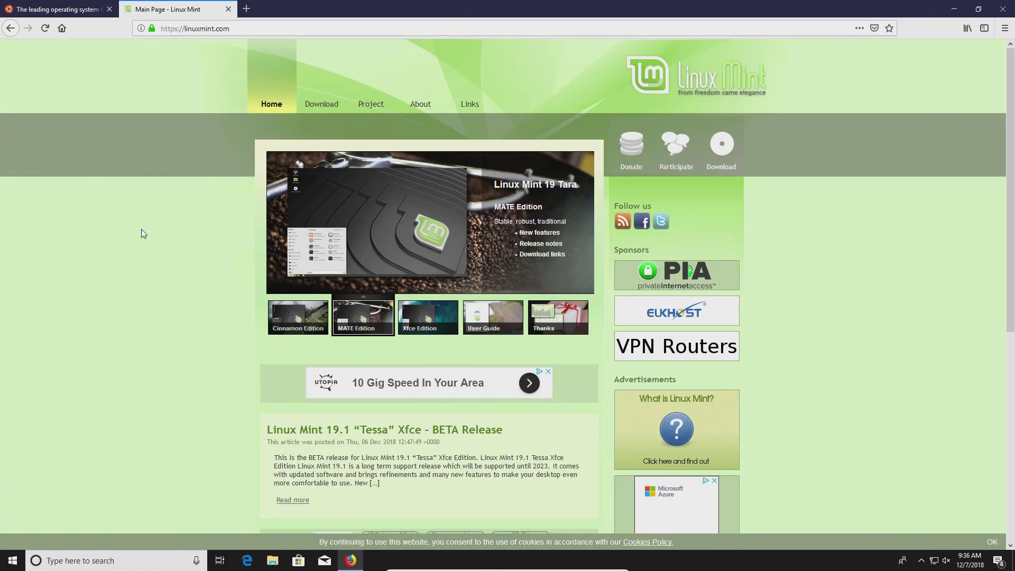
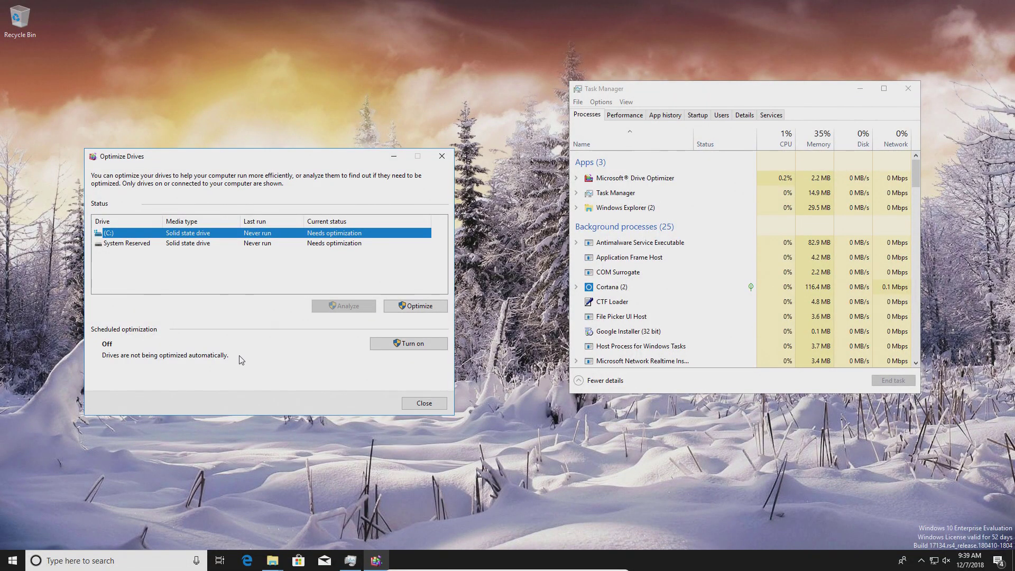
Search Windows for "task manager", and bring the already open Task Manager window into focus, moving it slightly
left_click(492, 478)
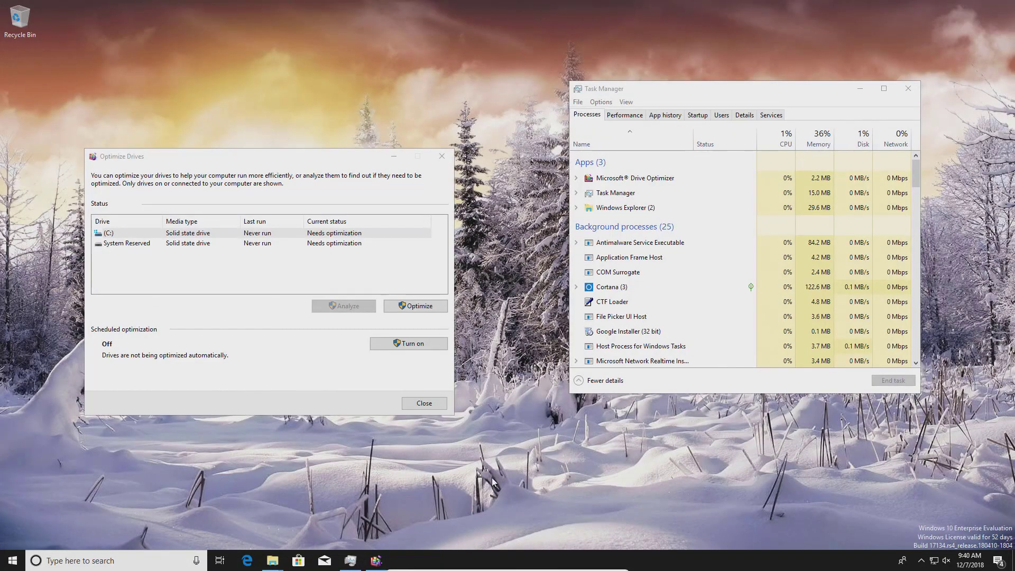
left_click(2, 566)
left_click(74, 562)
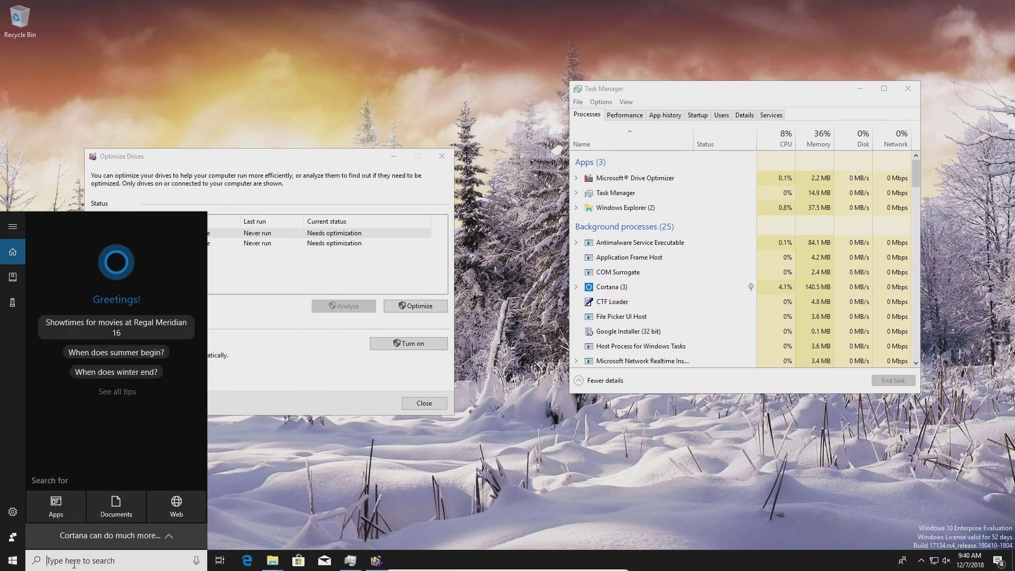
type("task manager")
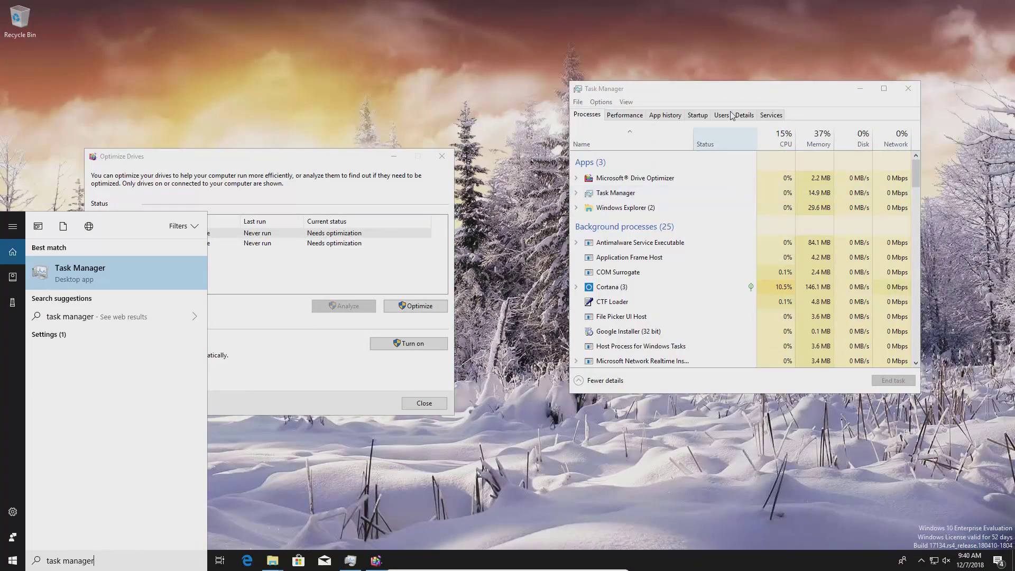
left_click_drag(718, 94, 703, 110)
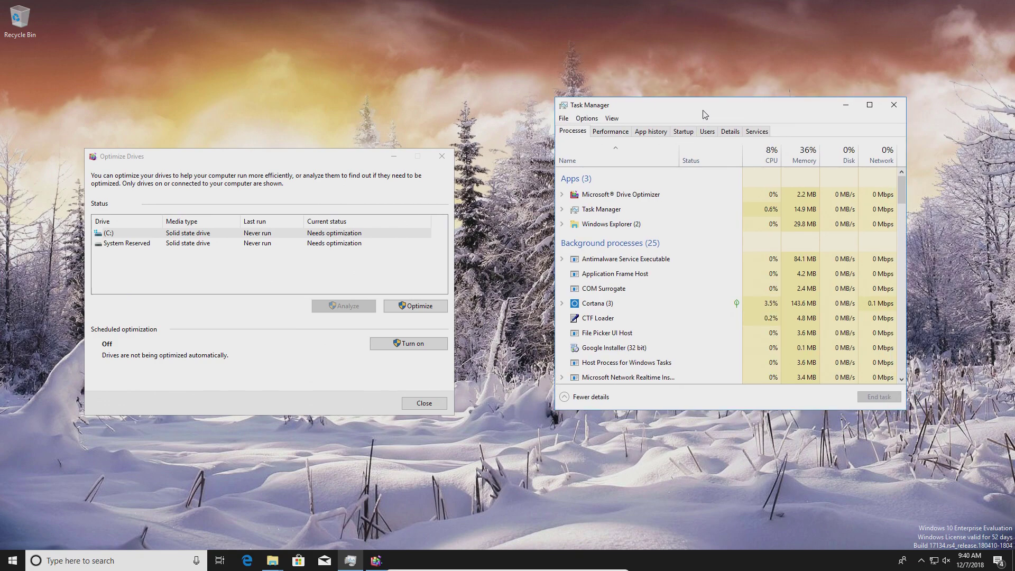
Examine the CPU and Memory performance graphs in Task Manager, ending on the CPU view
left_click(606, 132)
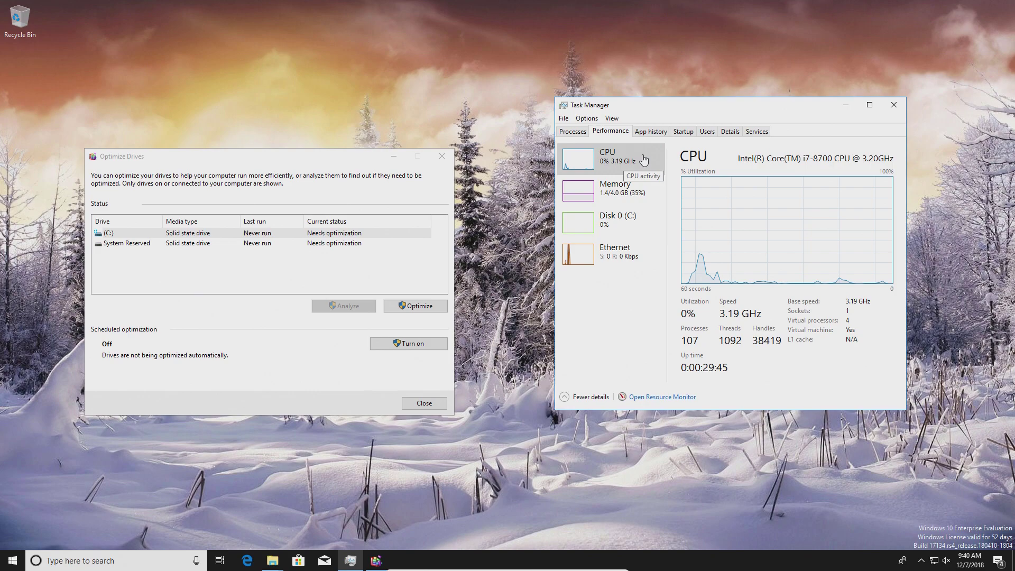
left_click(634, 196)
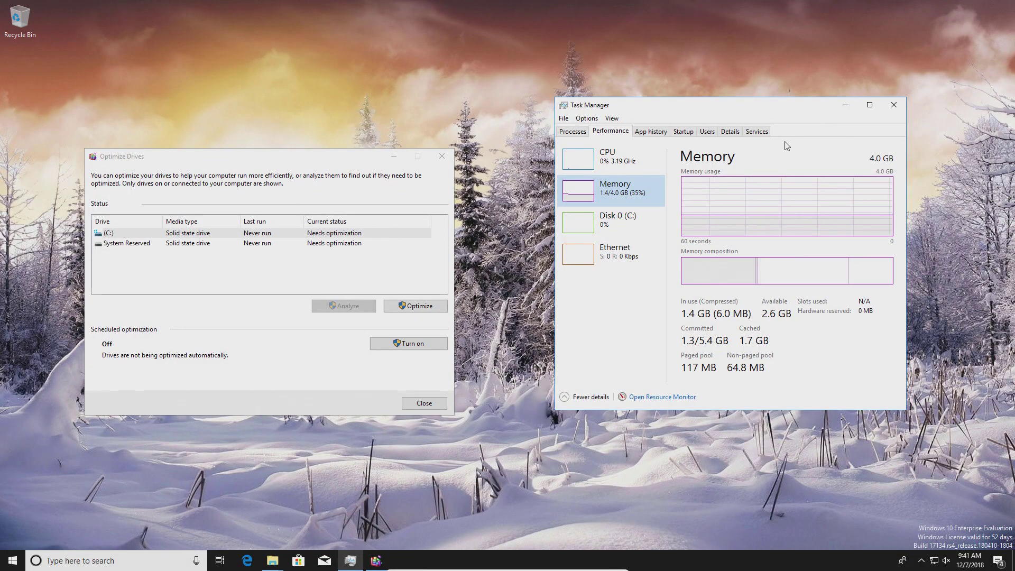
left_click(641, 158)
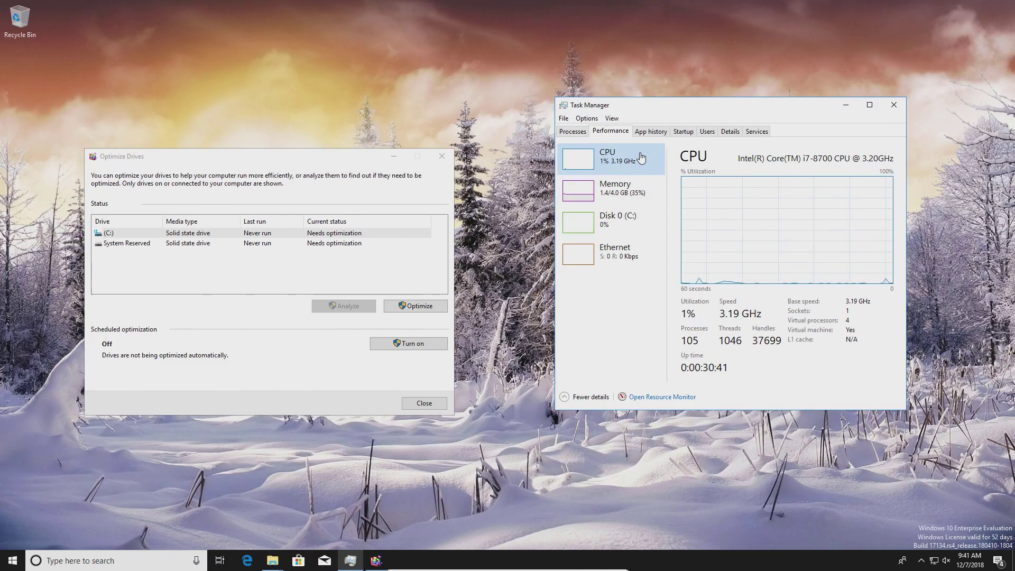